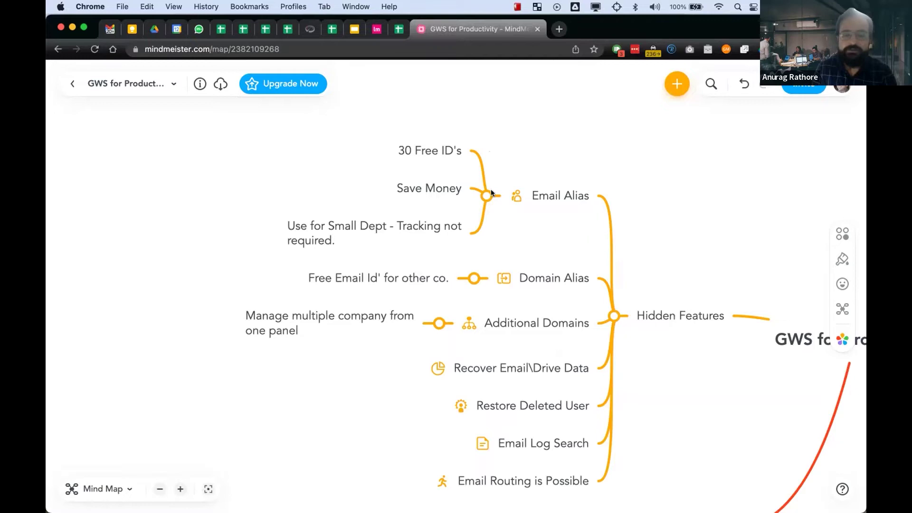
- Collapse the Domain Alias and Additional Domains notes in MindMeister, then move to the Admin console
click(474, 278)
click(436, 326)
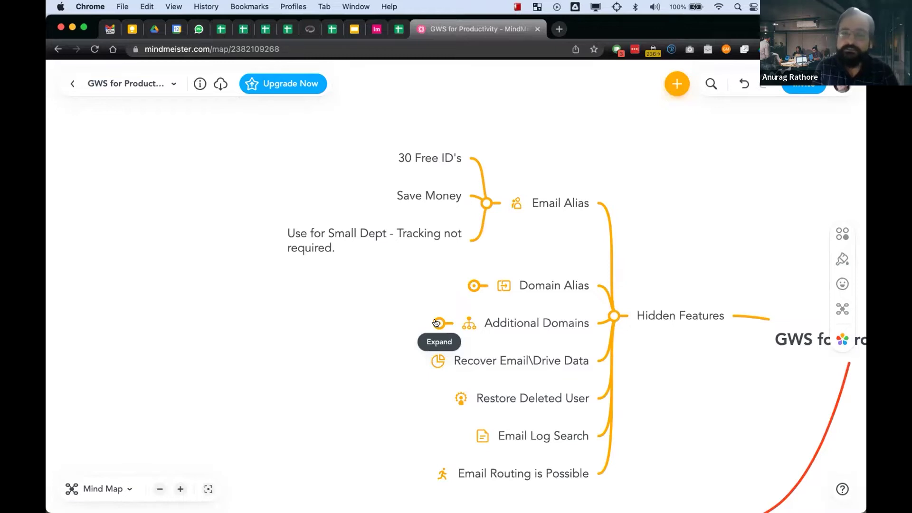
key(ctrl+Left)
click(81, 147)
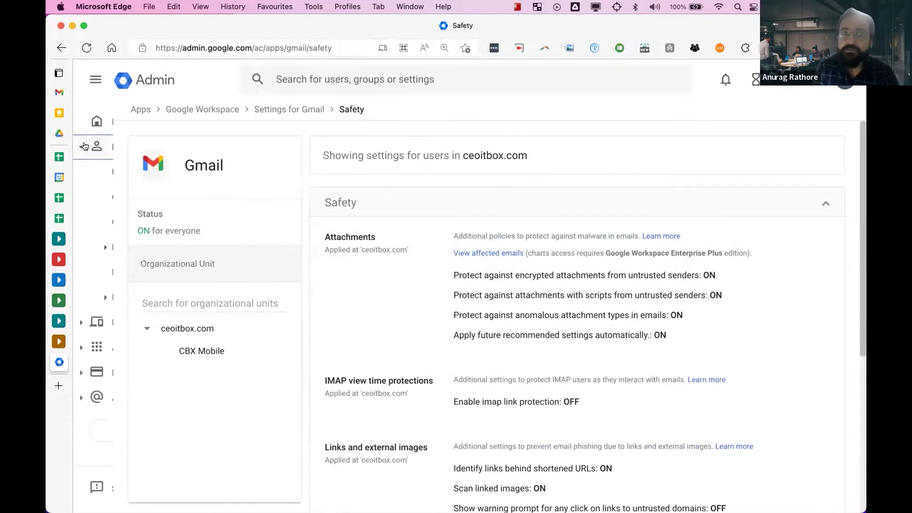
- From Admin Home, open Users, pick the user, and edit their alternate email addresses
click(96, 121)
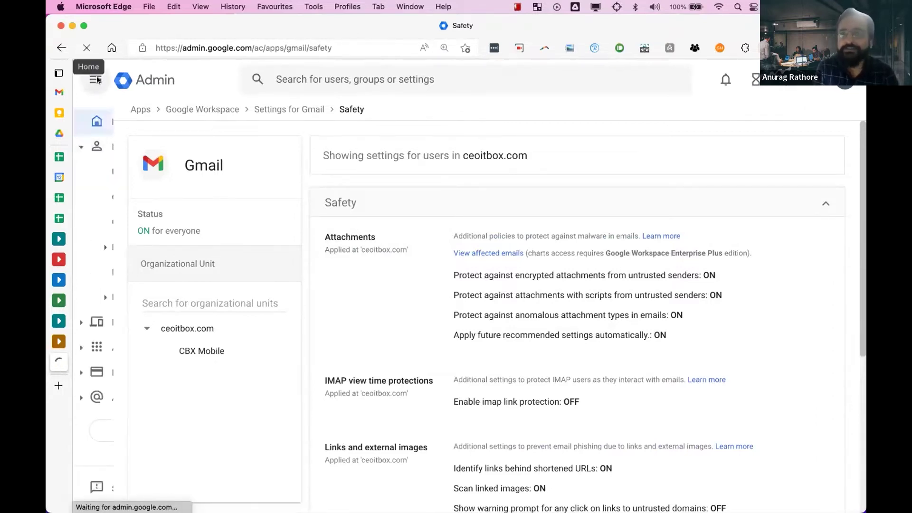
click(97, 80)
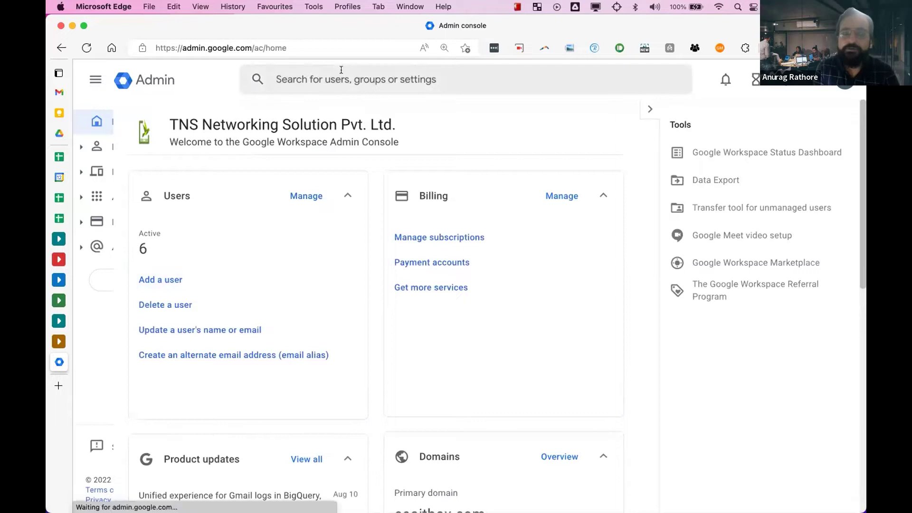
click(302, 196)
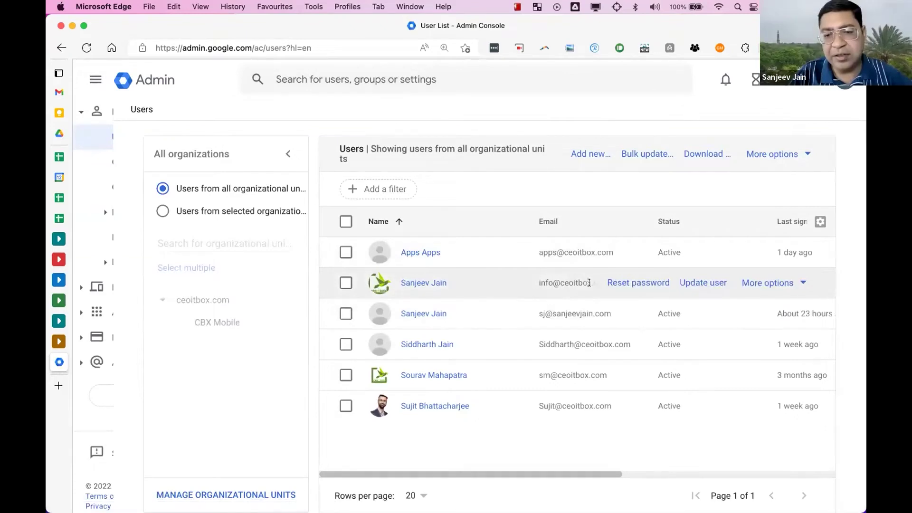
click(433, 281)
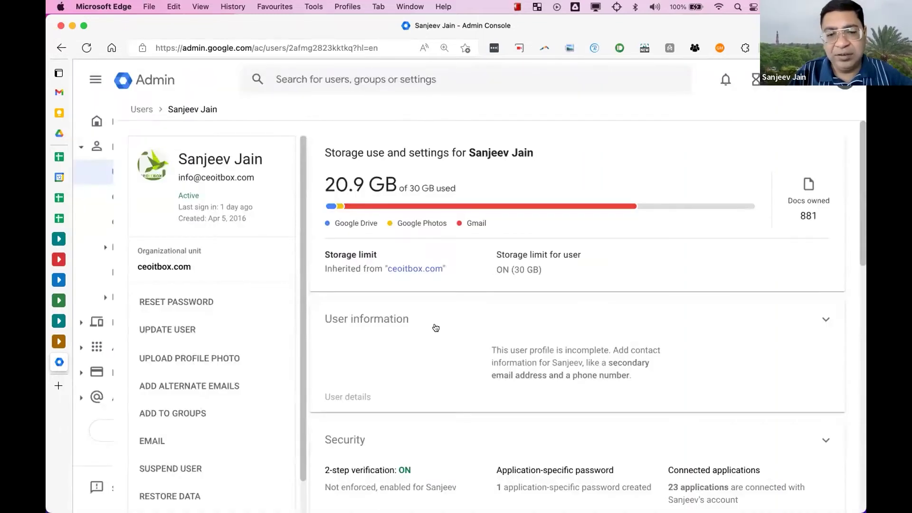
click(434, 326)
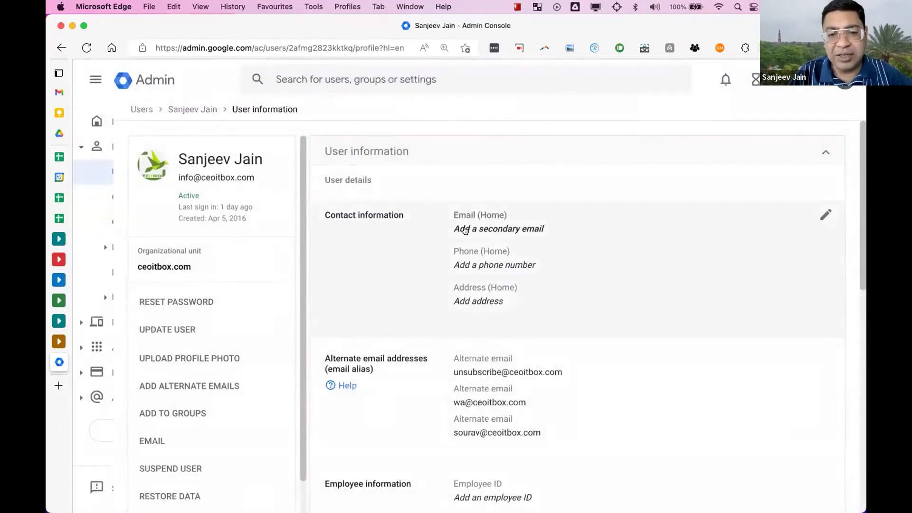
scroll(465, 230, down, 4)
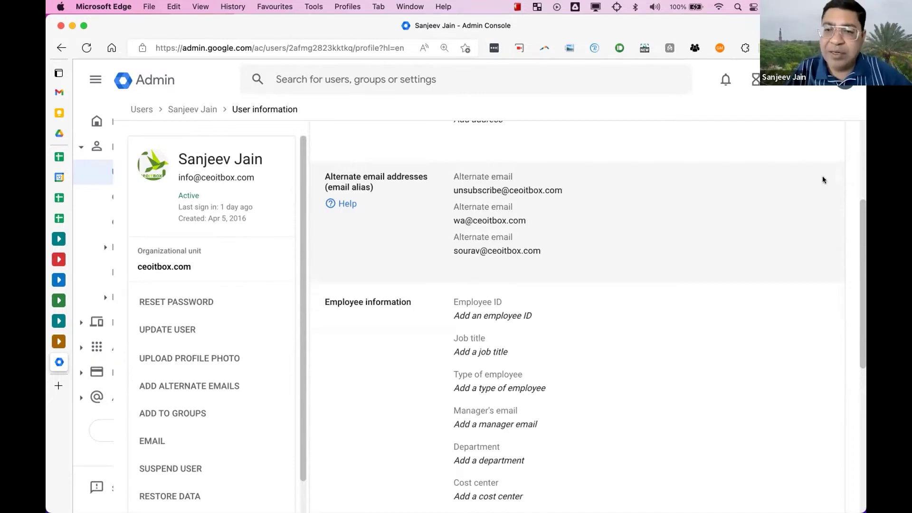
click(824, 180)
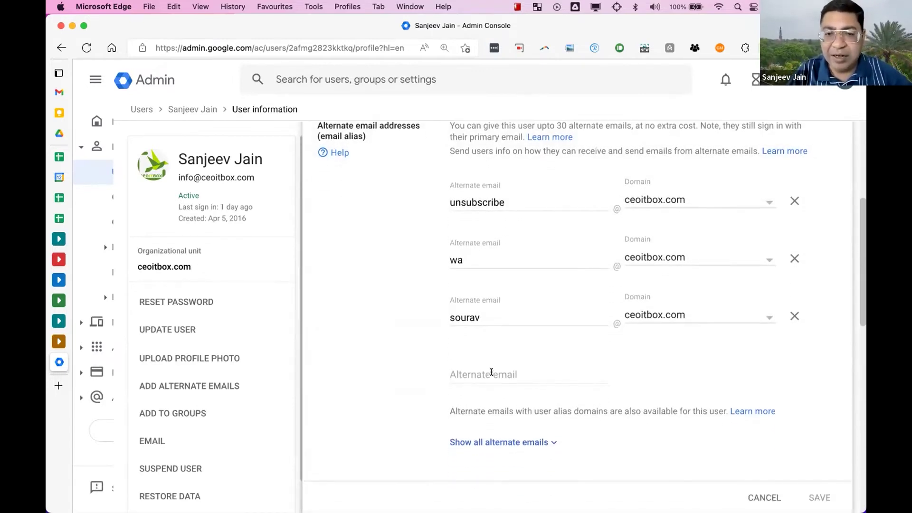
click(492, 375)
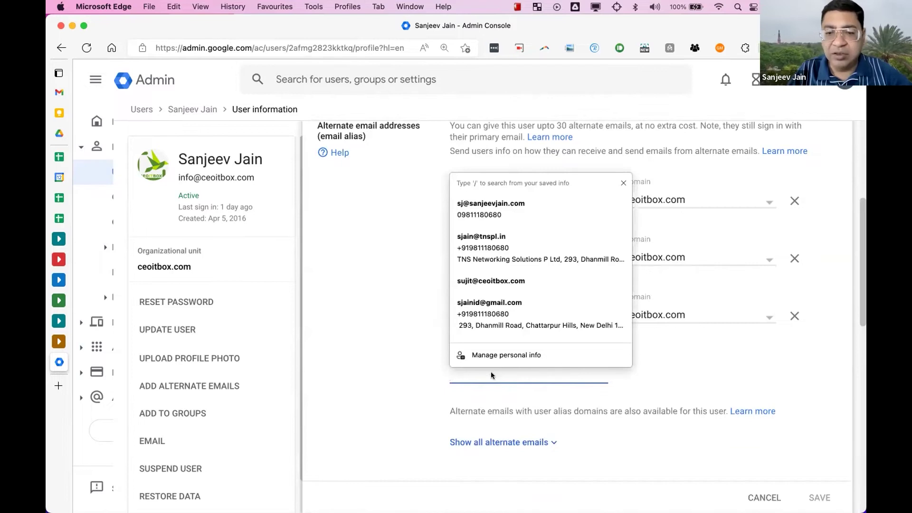
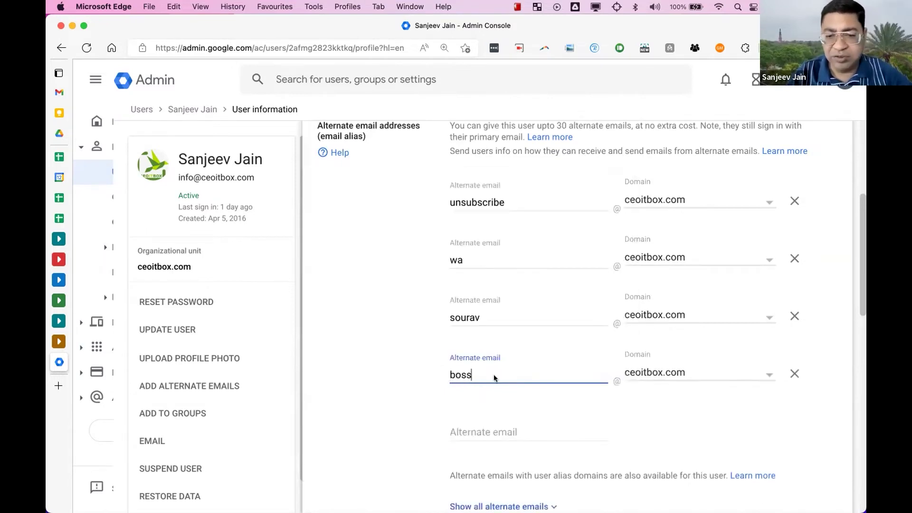
click(477, 427)
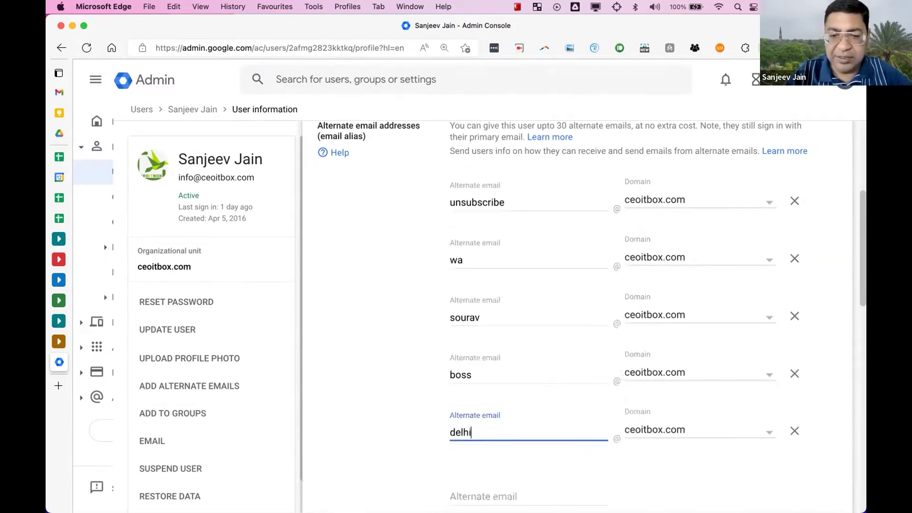
scroll(520, 398, down, 3)
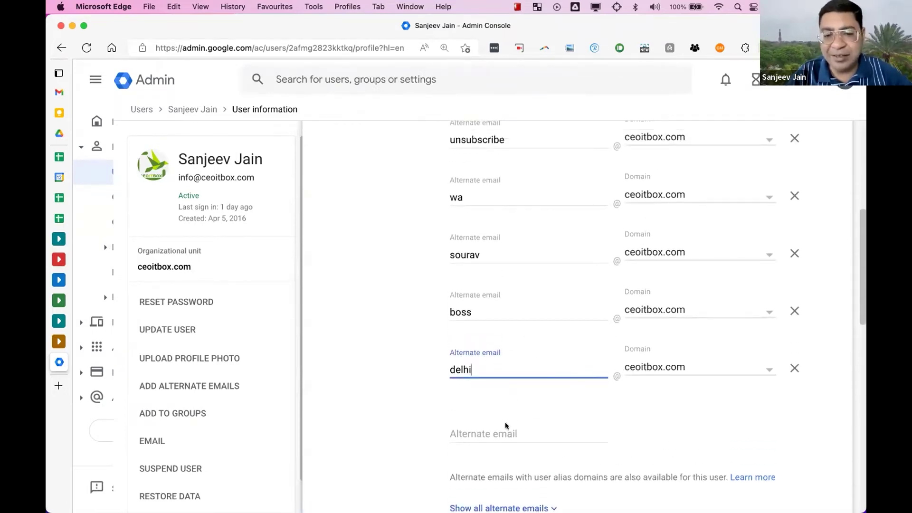
click(488, 431)
click(409, 443)
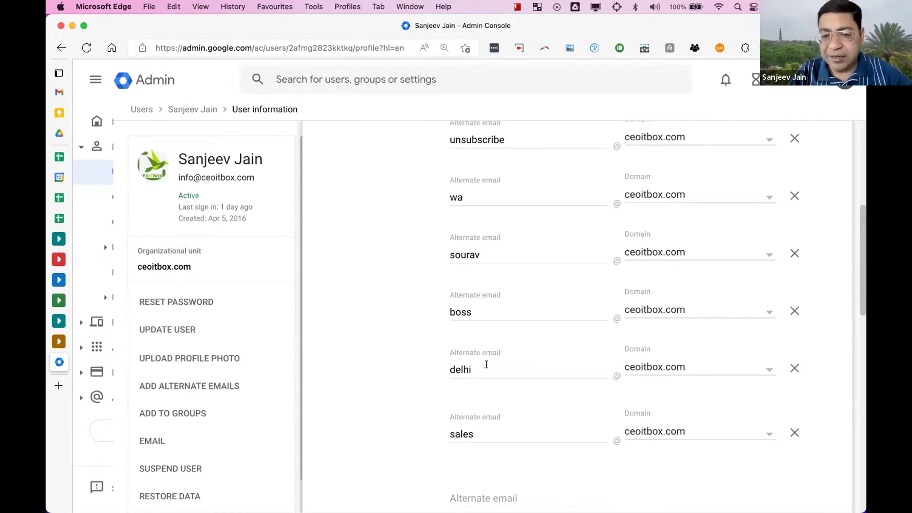
click(471, 496)
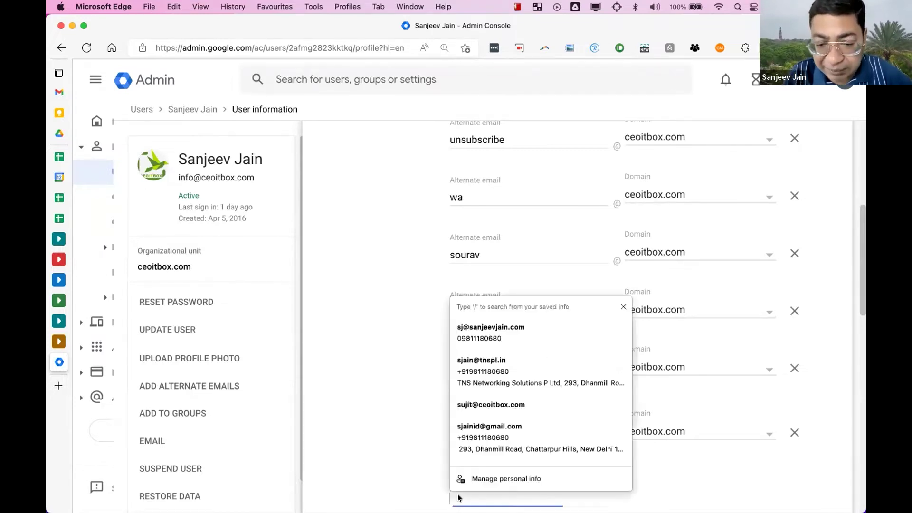
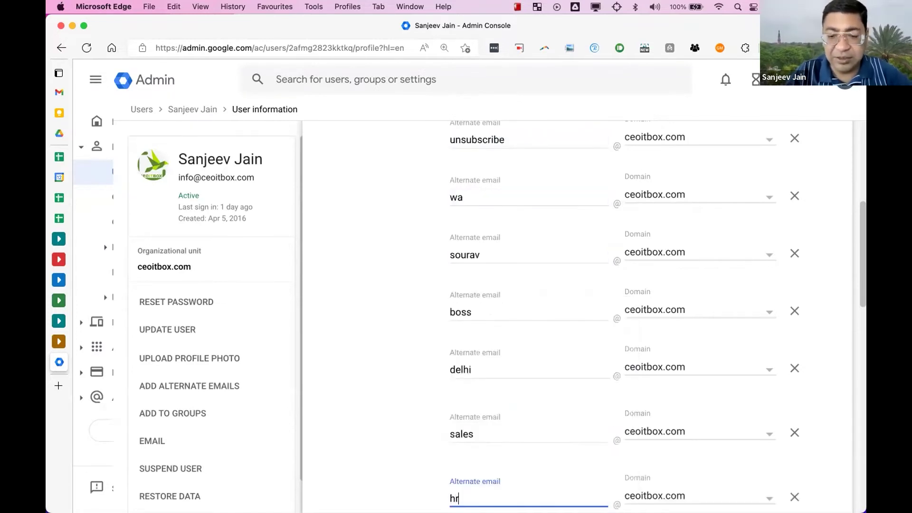
click(389, 371)
scroll(389, 370, down, 4)
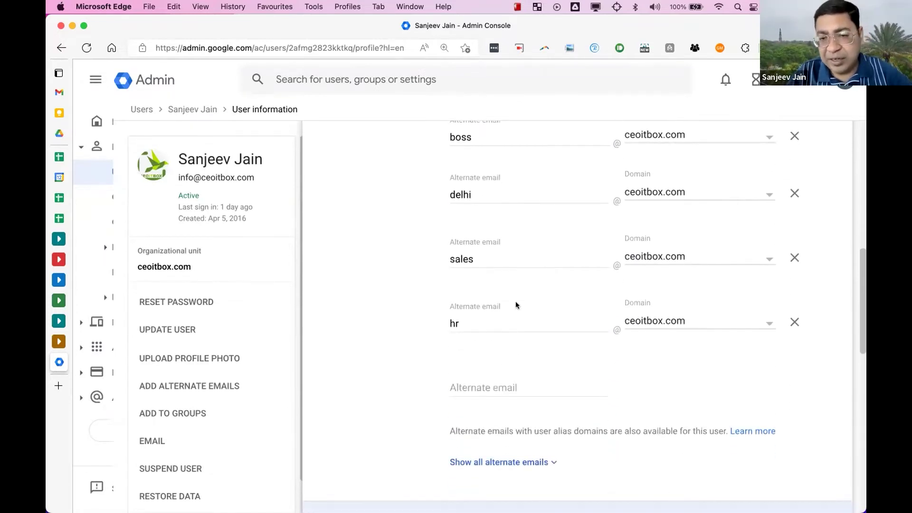
scroll(549, 276, up, 7)
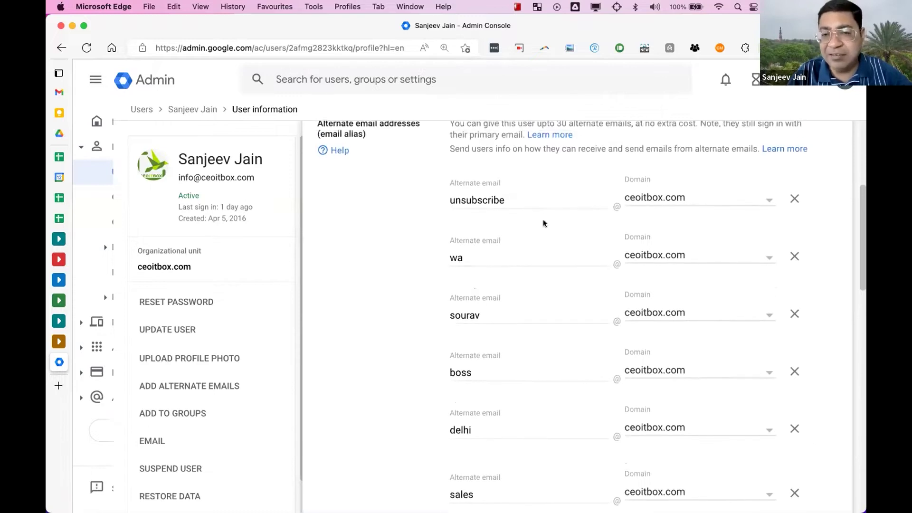
scroll(545, 221, up, 4)
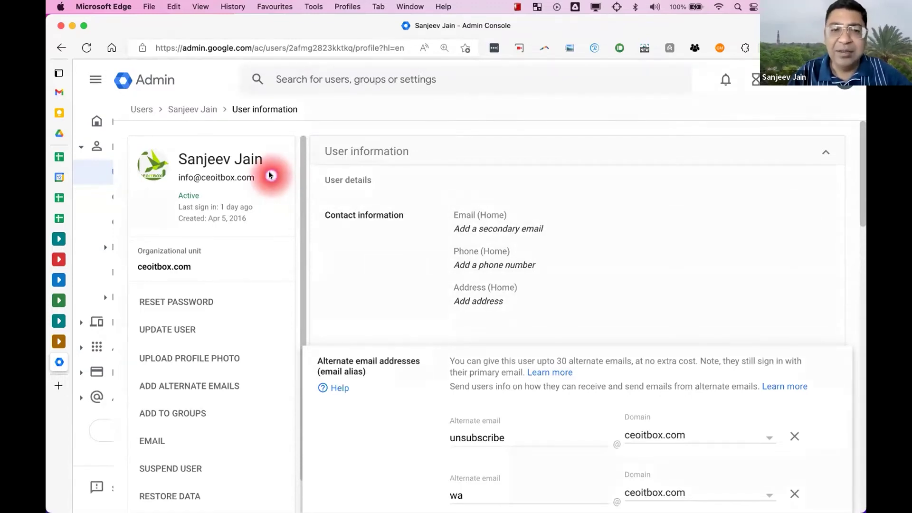
scroll(430, 244, down, 7)
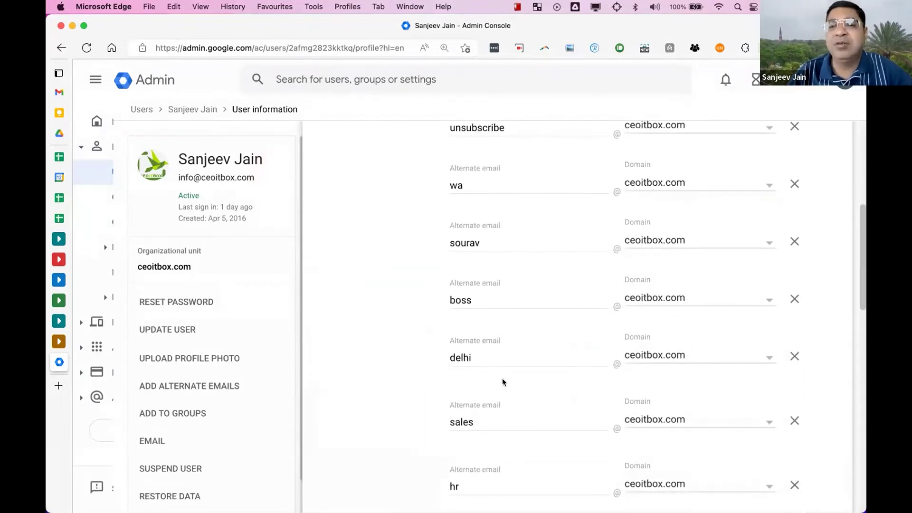
scroll(503, 379, down, 3)
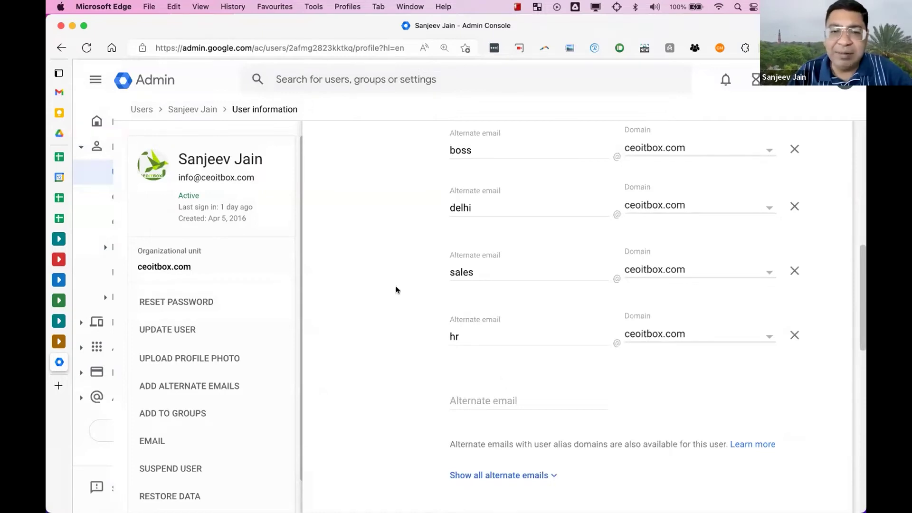
scroll(396, 290, up, 2)
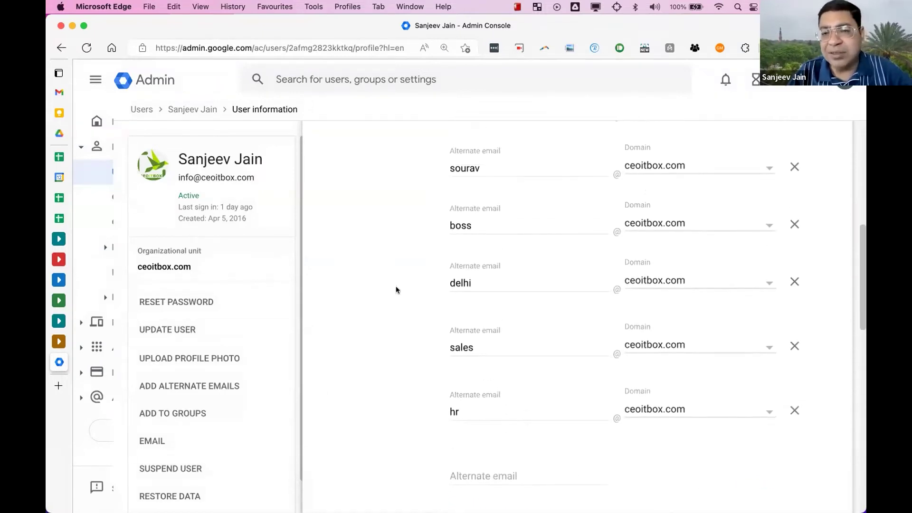
scroll(397, 290, up, 3)
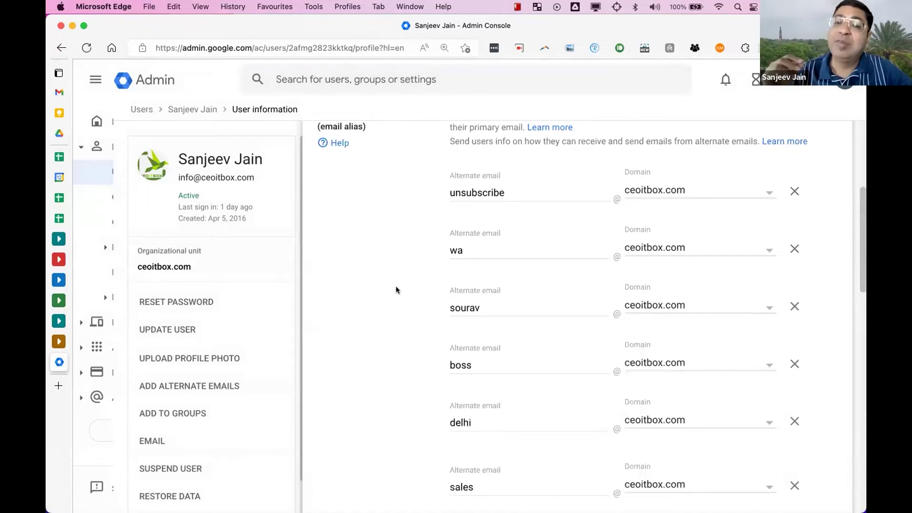
scroll(418, 314, down, 3)
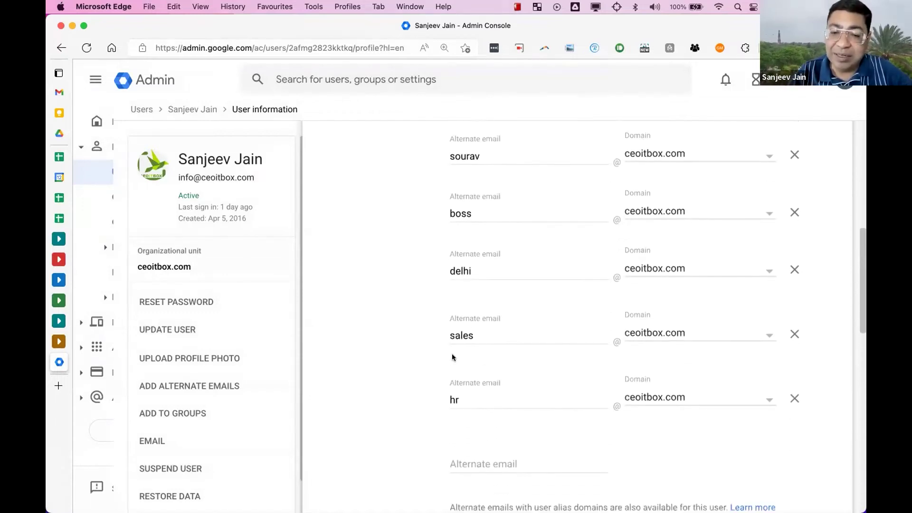
- Switch to Gmail and open See all settings from the quick settings gear
click(490, 401)
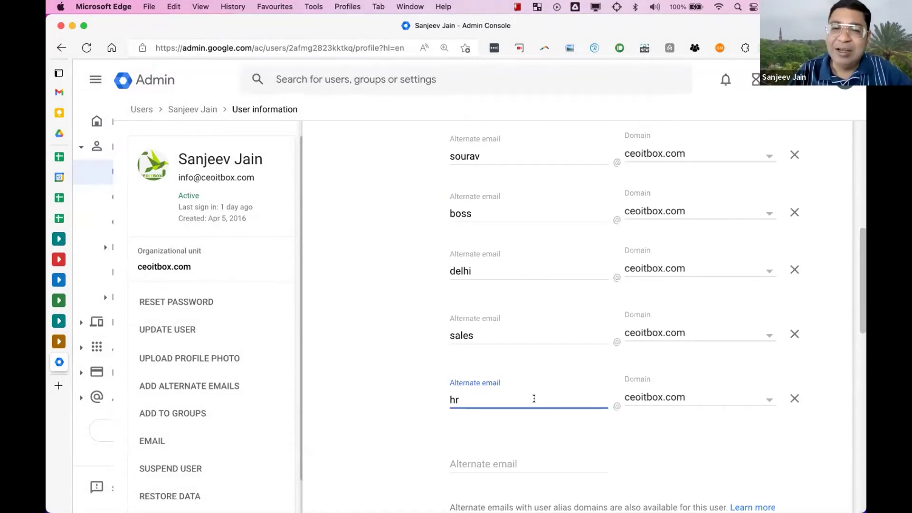
click(61, 93)
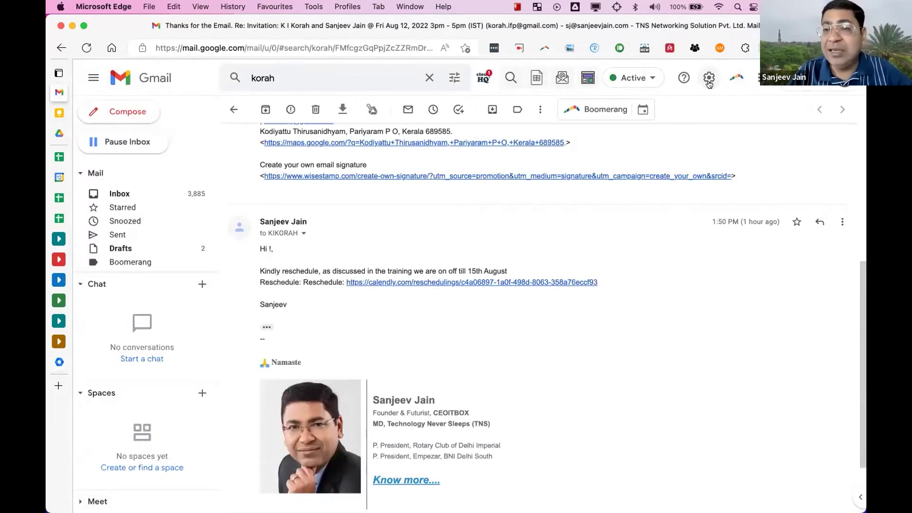
click(709, 79)
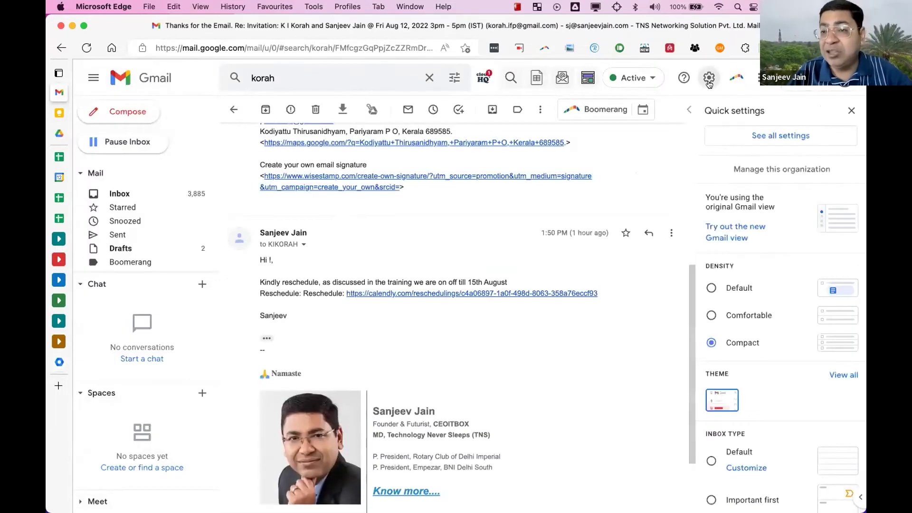
click(741, 137)
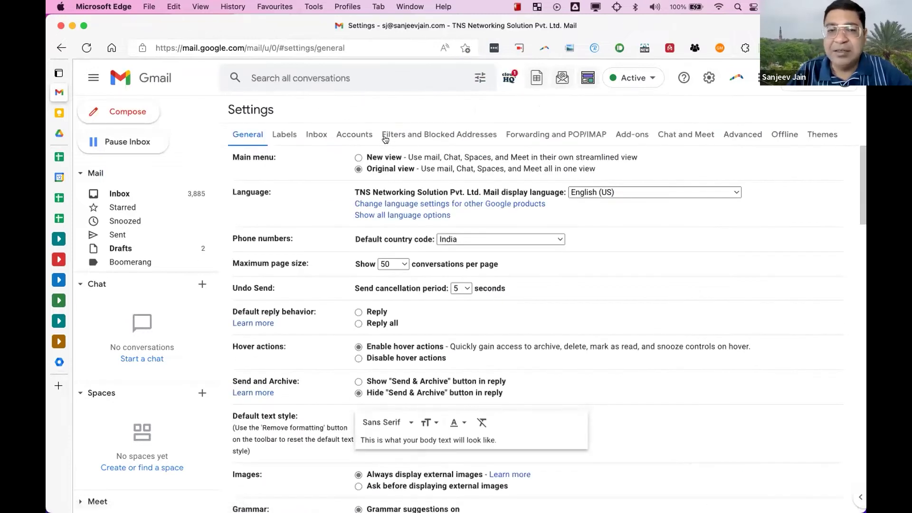
- Show Gmail's Accounts tab with the nine Send mail as addresses
click(356, 135)
scroll(397, 219, down, 3)
scroll(404, 221, up, 3)
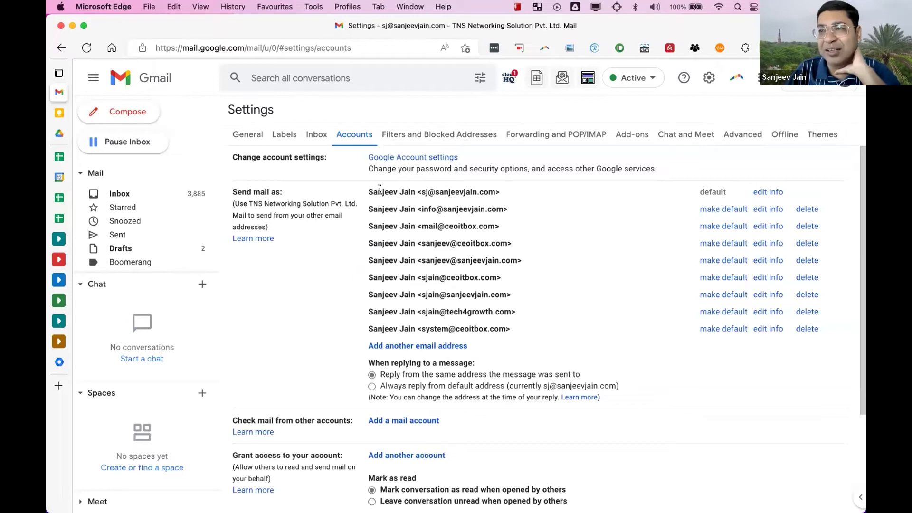
- Return to the mind map to view Email Alias notes: 30 Free ID's, Save Money, Use for Small Dept
key(ctrl+Right)
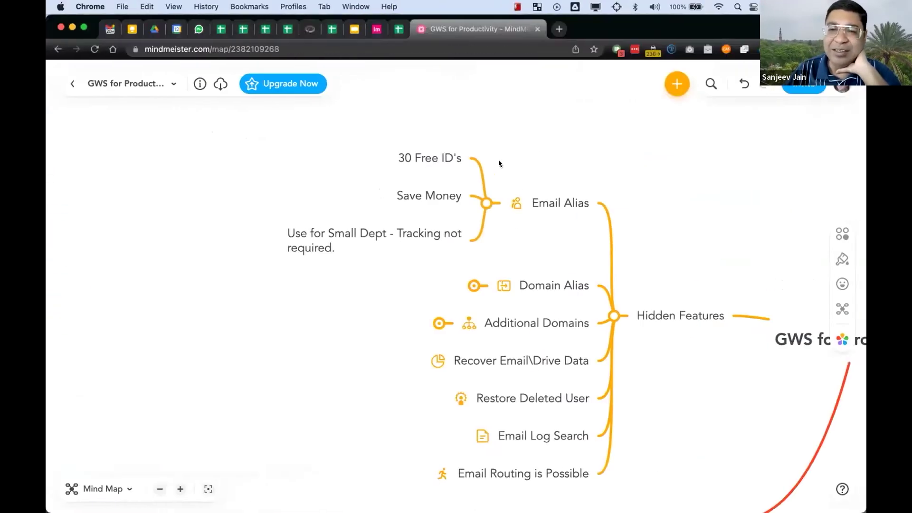
scroll(498, 160, down, 2)
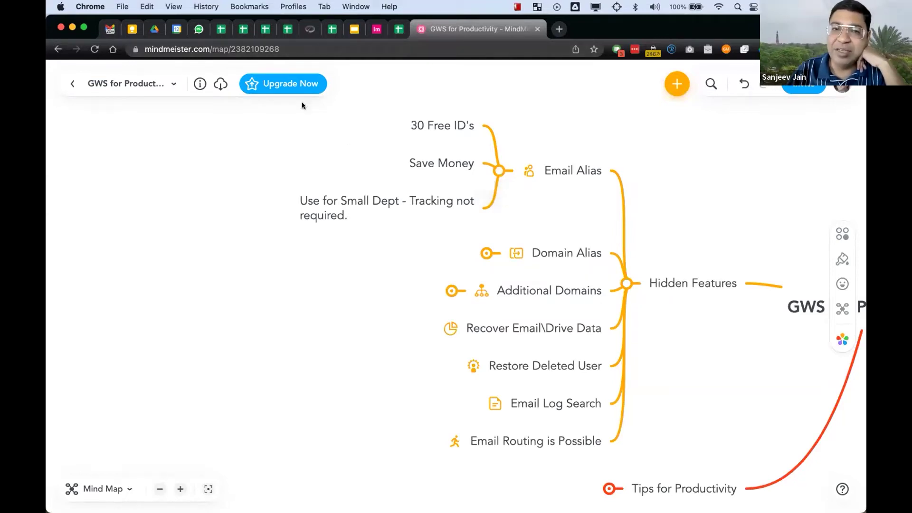
- Open the goal tracker's version history and view the 8 August, 10:56 version
click(223, 30)
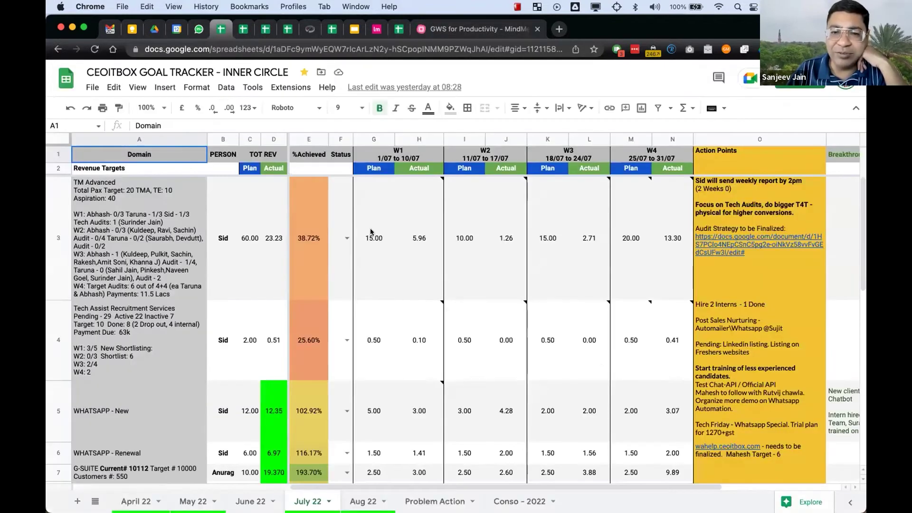
click(444, 87)
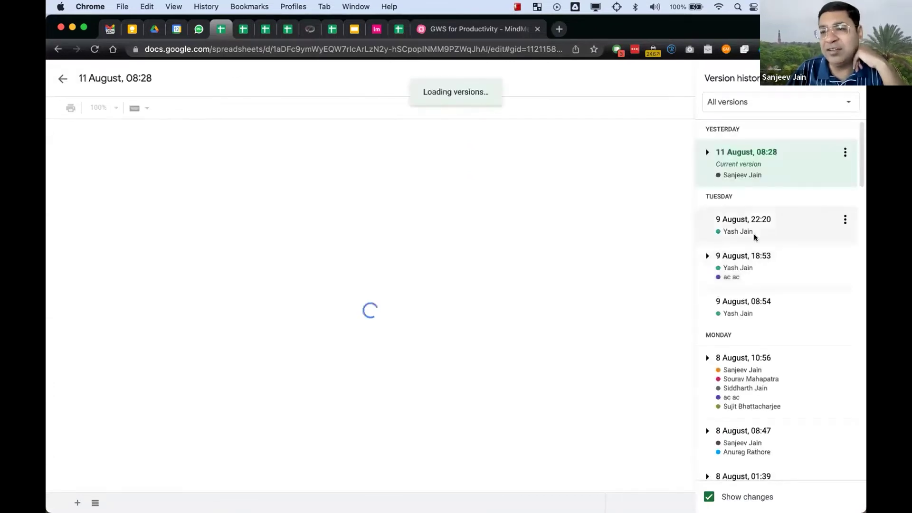
scroll(755, 236, down, 5)
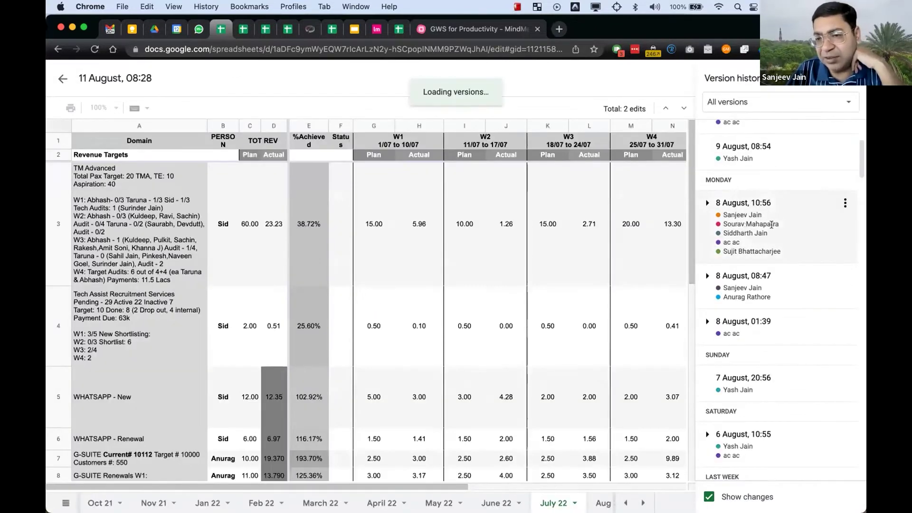
click(745, 230)
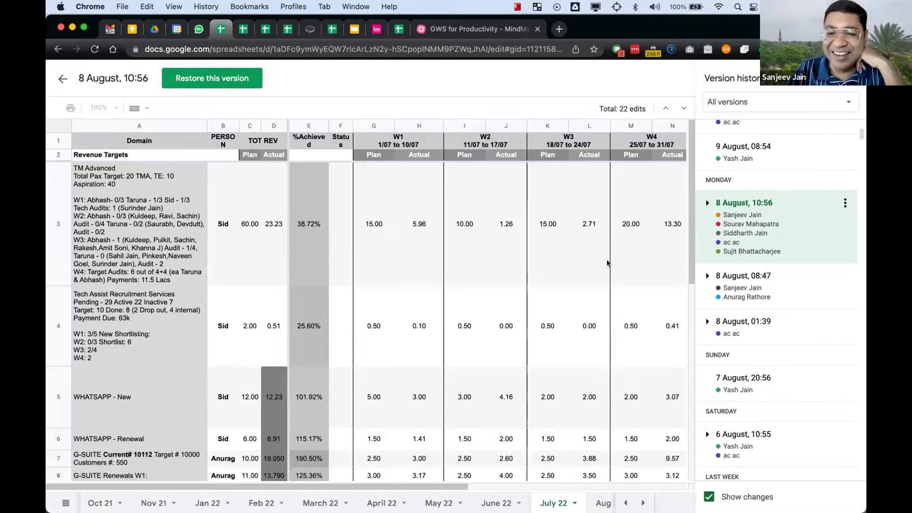
scroll(532, 314, down, 3)
scroll(533, 315, right, 5)
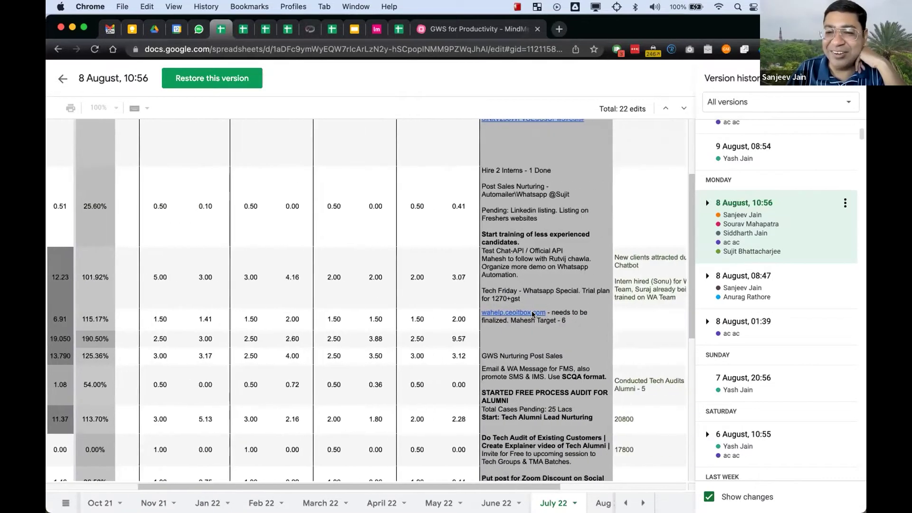
scroll(533, 315, down, 5)
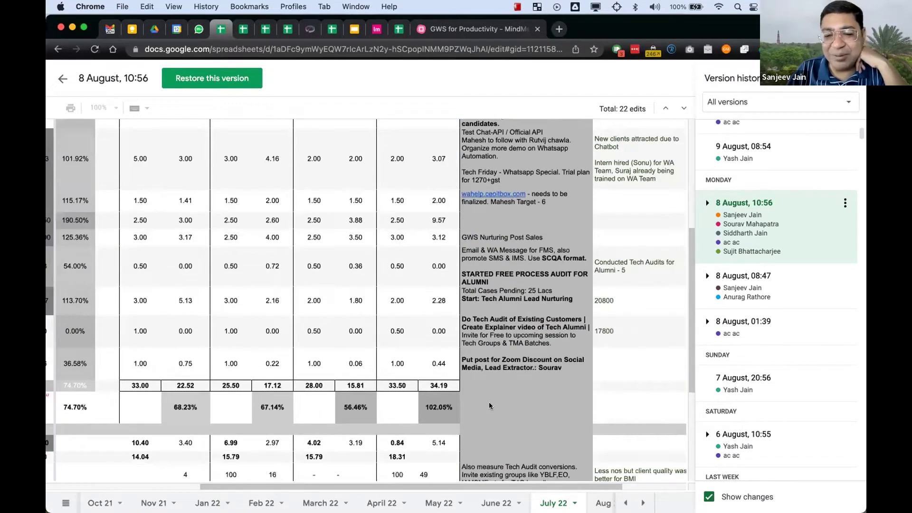
- Browse the Aug 22 sheet in that version, then return to the mind map
click(613, 502)
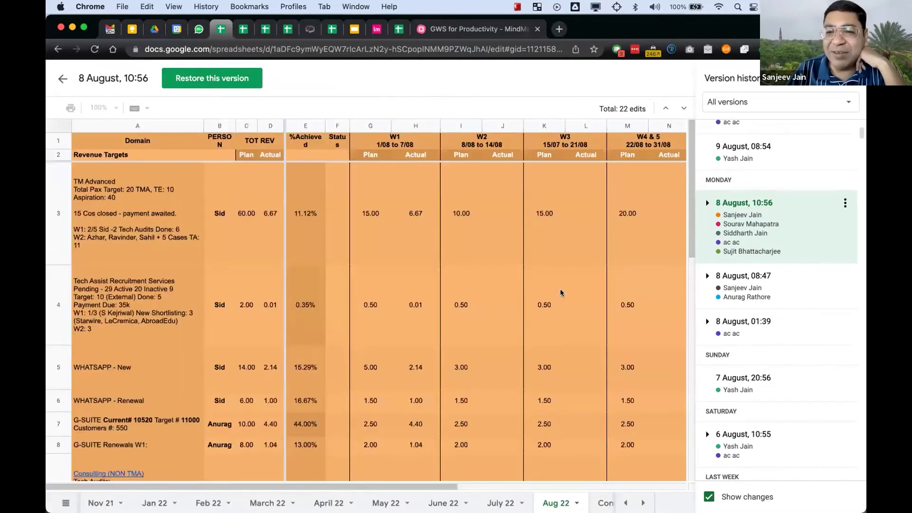
scroll(560, 289, down, 10)
scroll(560, 289, right, 5)
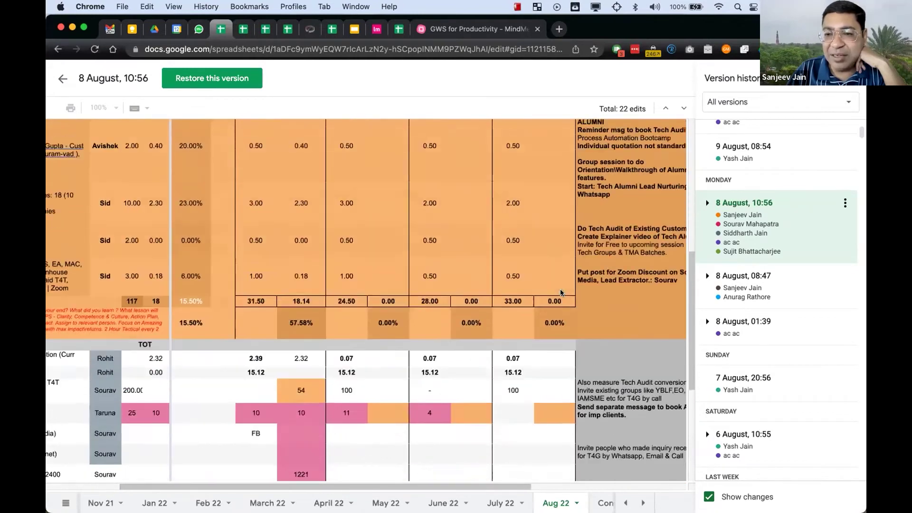
scroll(560, 289, up, 3)
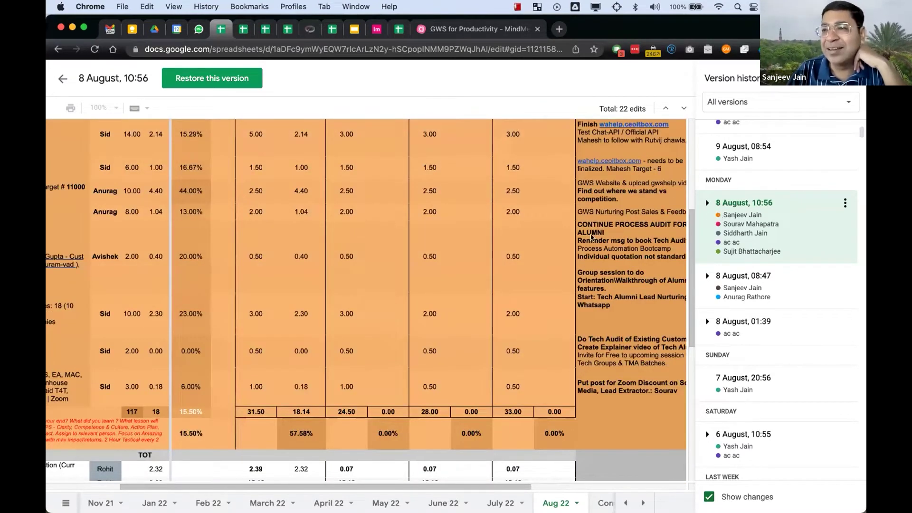
scroll(591, 234, left, 2)
scroll(591, 234, left, 2)
scroll(591, 234, up, 5)
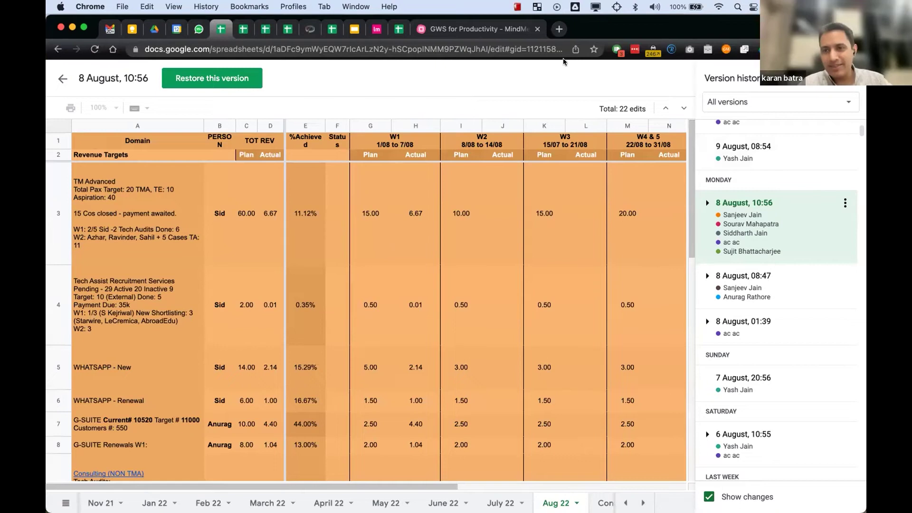
click(488, 26)
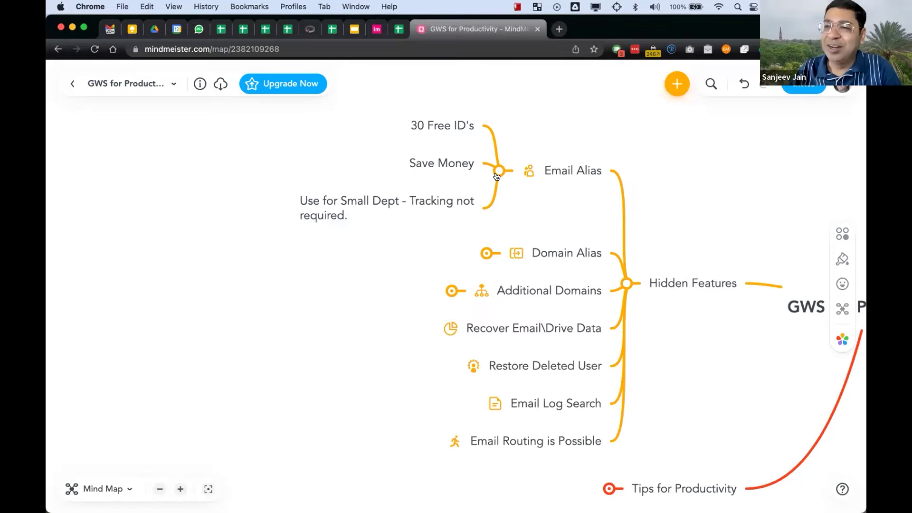
- Switch desktops back to Gmail's Accounts settings listing the send-as addresses
key(ctrl+Left)
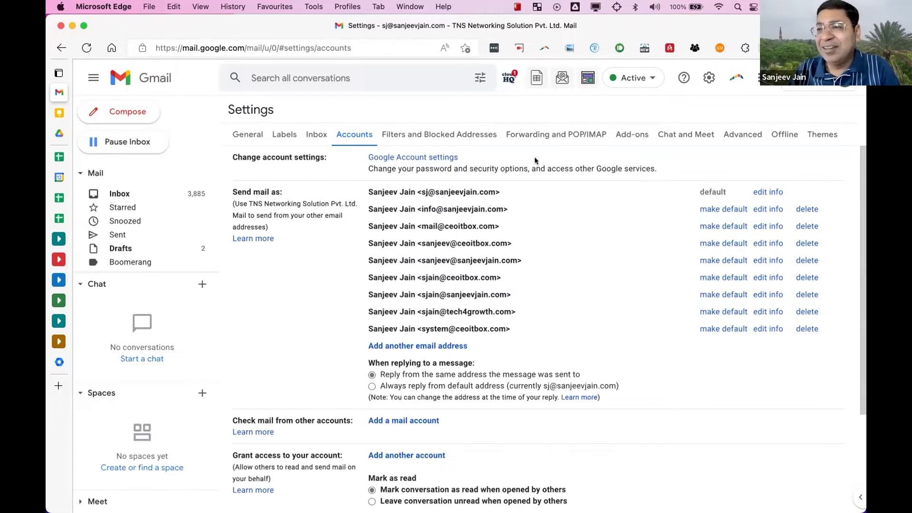
- Collapse the Email Alias branch in MindMeister, then return to Edge and the Admin console
key(ctrl+Right)
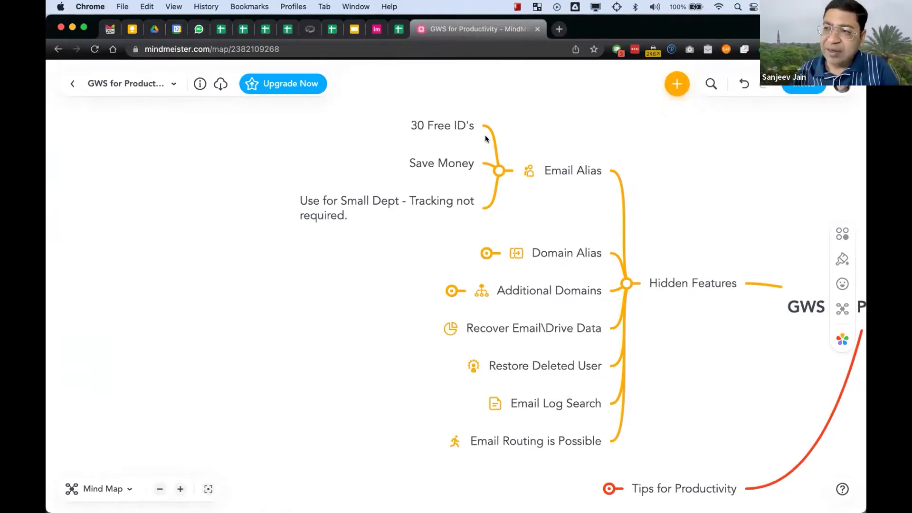
click(496, 170)
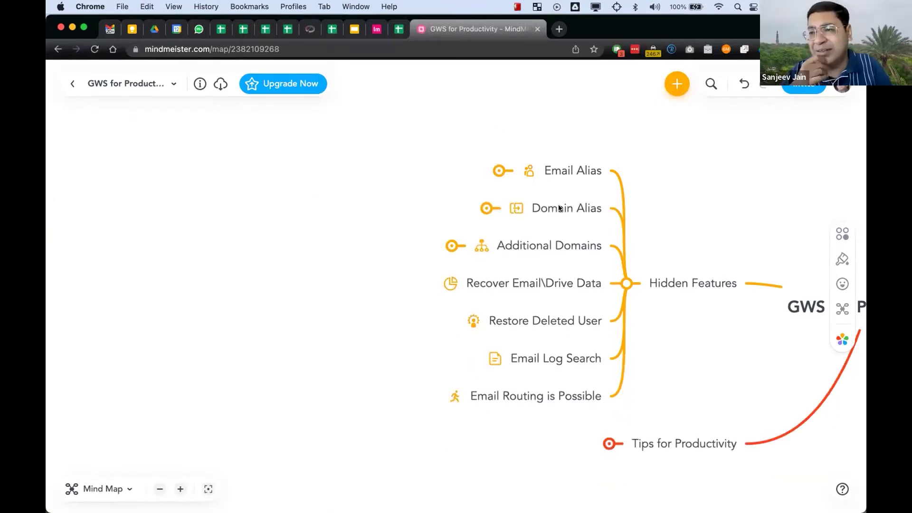
key(ctrl+Left)
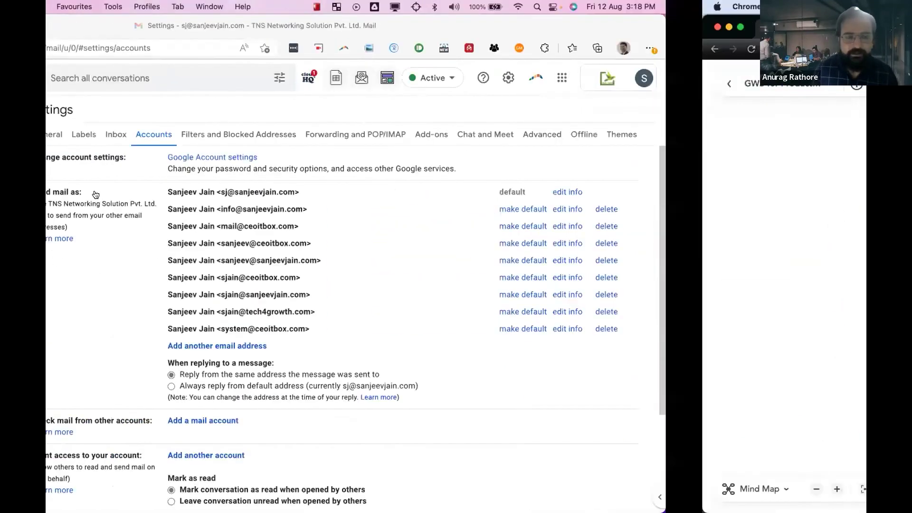
click(56, 363)
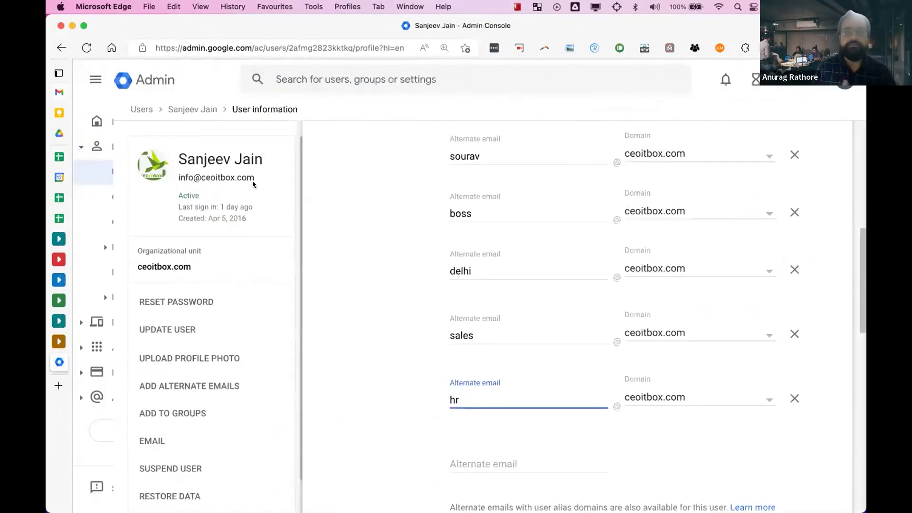
- Leave the unsaved alias edits and open Manage domains, listing four domains
click(85, 128)
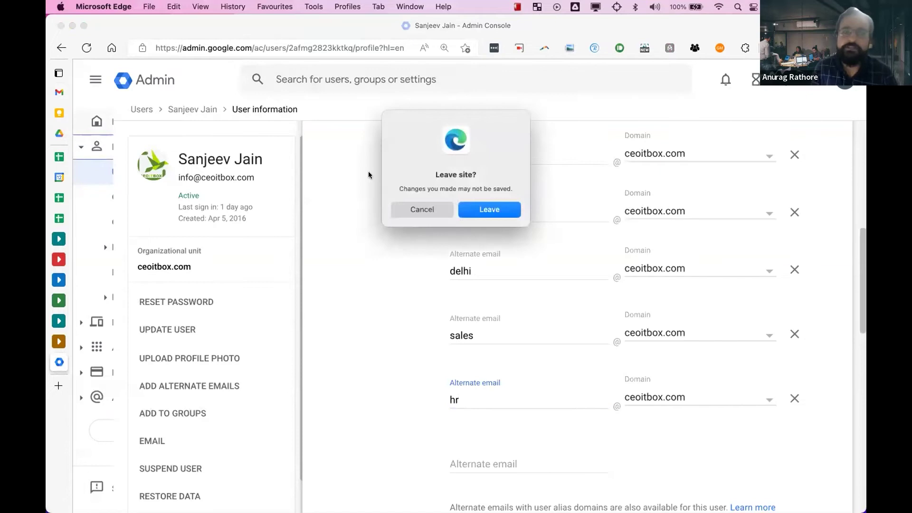
click(468, 208)
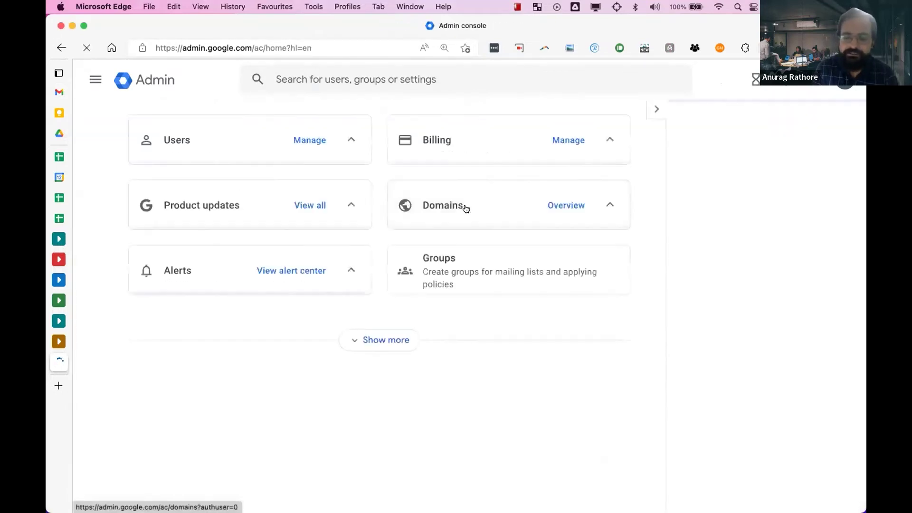
scroll(478, 317, down, 5)
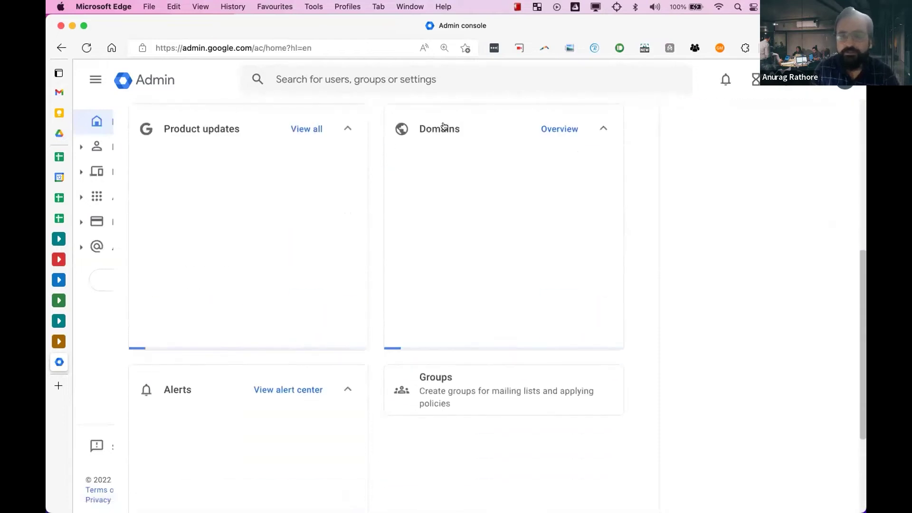
click(435, 220)
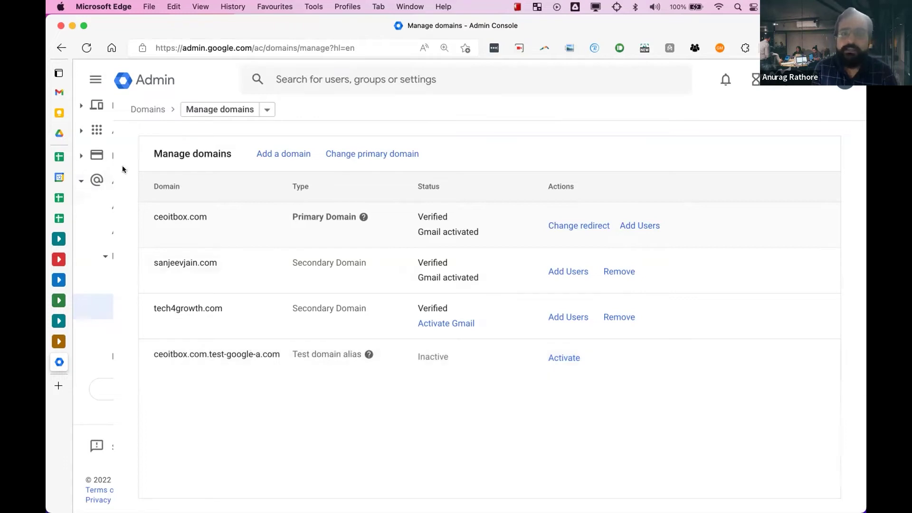
- Start adding a new domain and choose User alias domain as its type
click(263, 160)
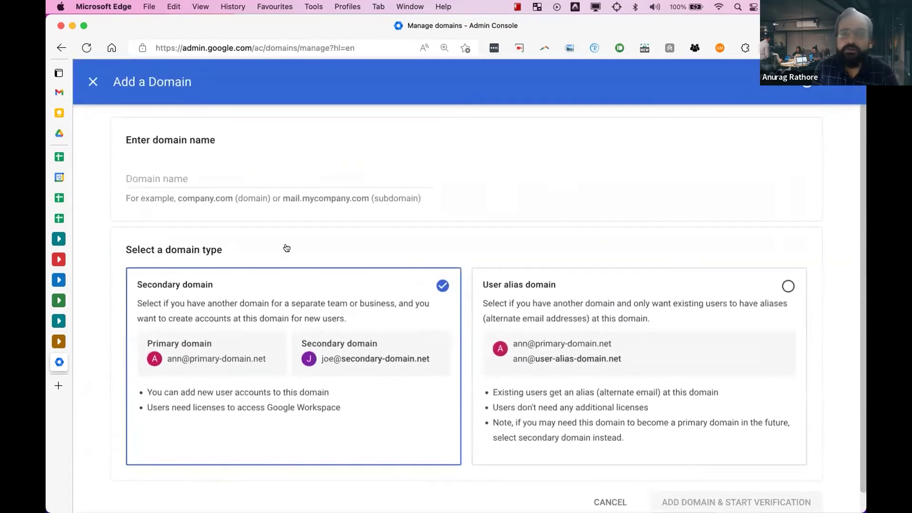
scroll(285, 342, down, 1)
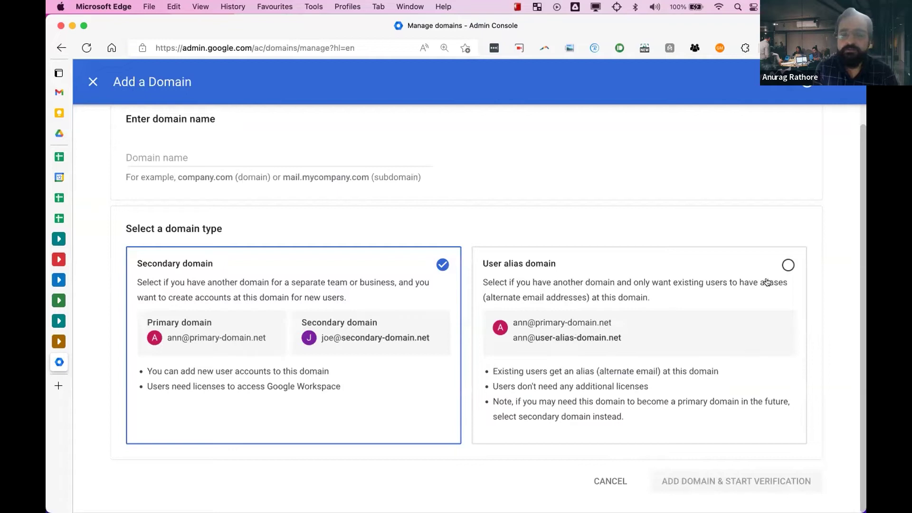
click(788, 265)
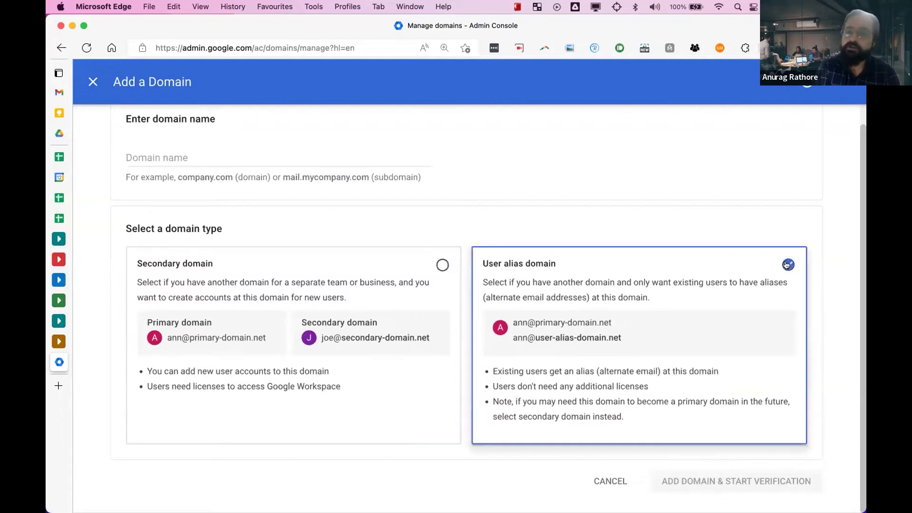
click(638, 342)
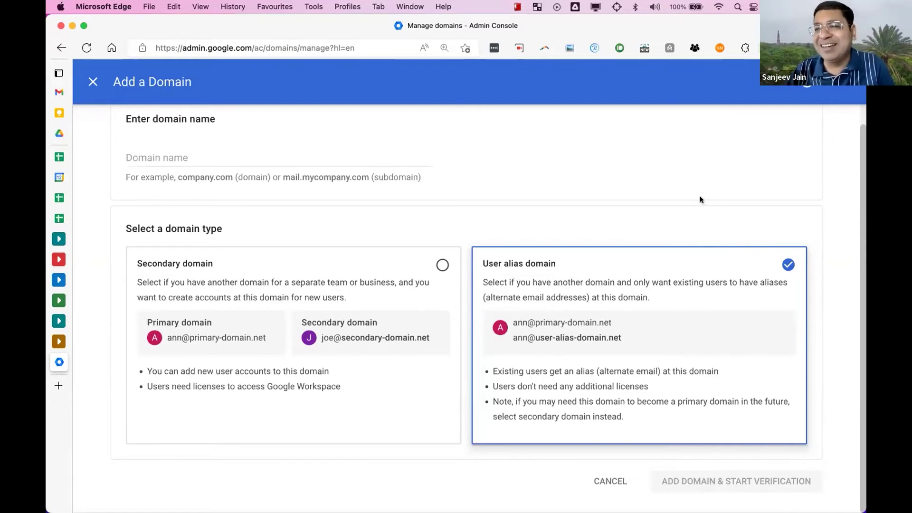
- In the MindMeister map, expand Additional Domains and briefly expand Domain Alias, then return to the Admin form
key(ctrl+Right)
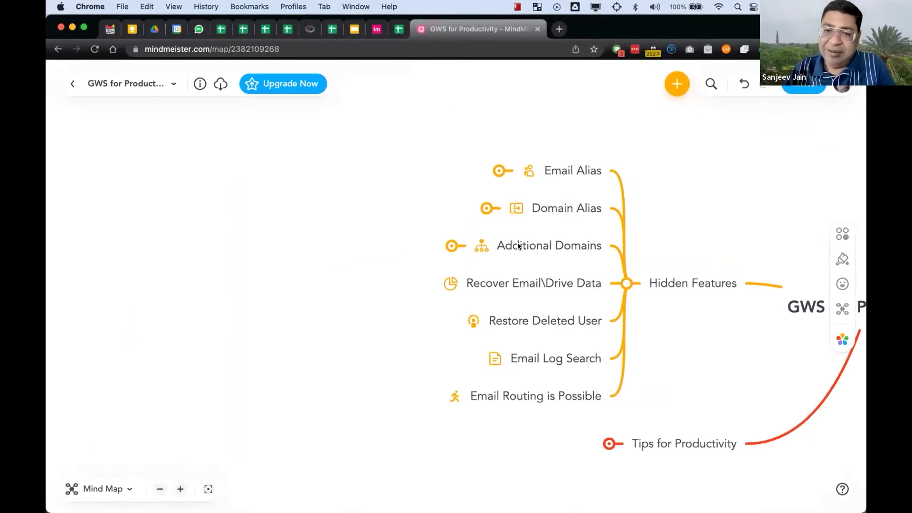
click(450, 246)
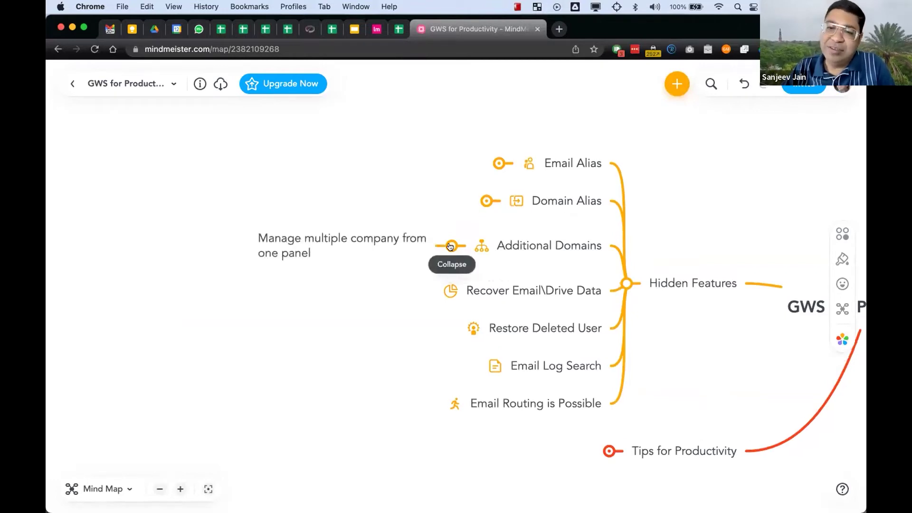
click(486, 201)
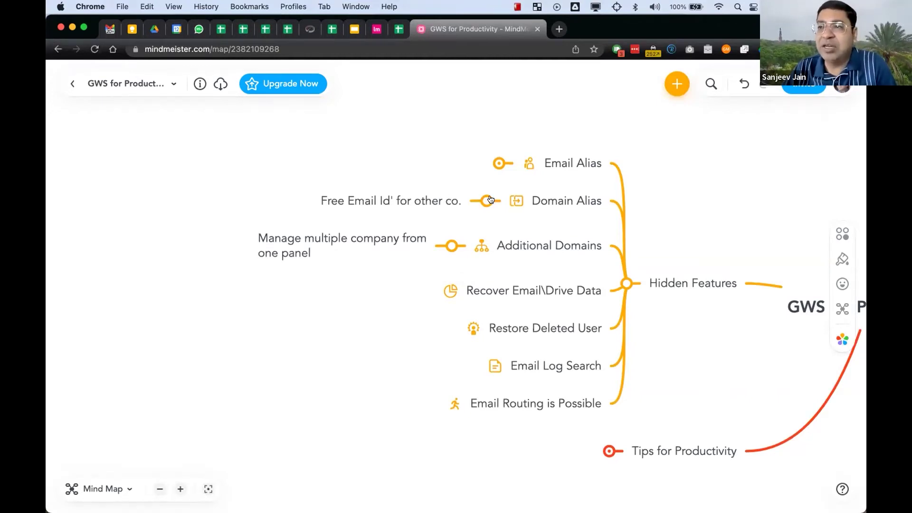
click(489, 200)
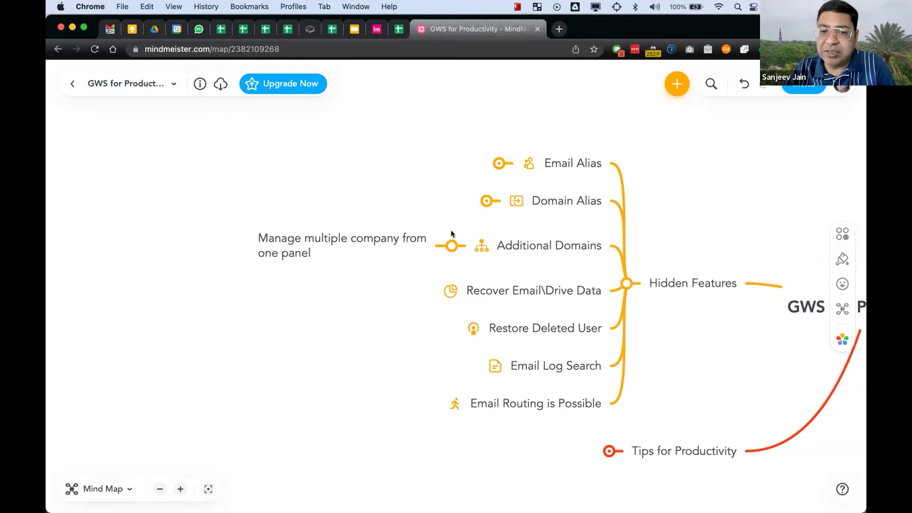
key(ctrl+Left)
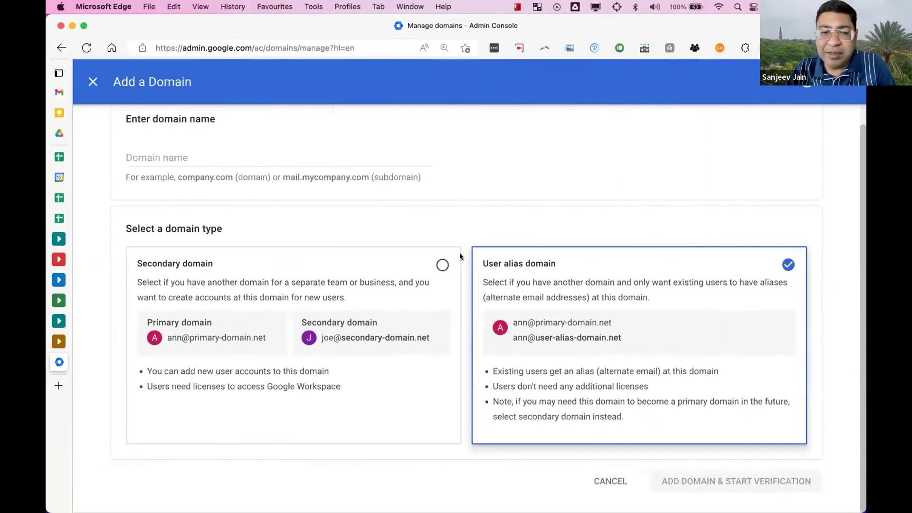
- Close the Add a Domain form to get back to the Manage domains list
click(92, 82)
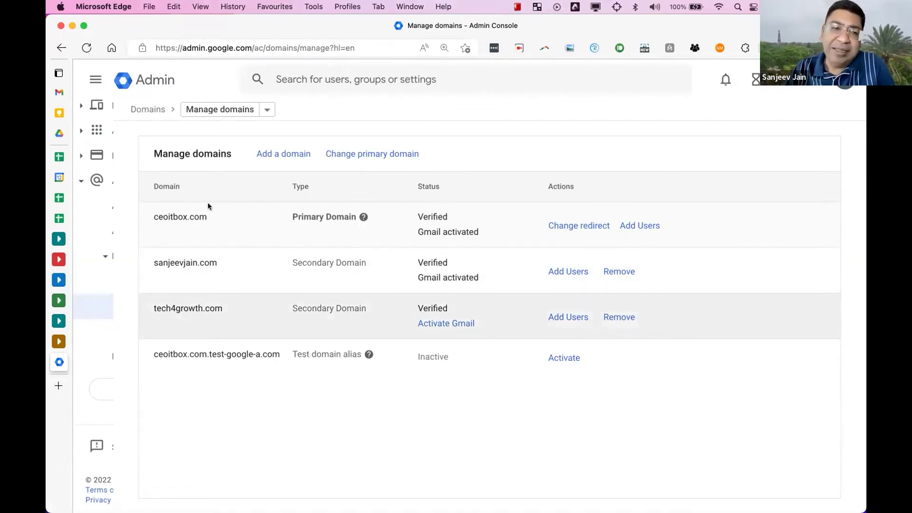
- Search for the user by email address and open their User information details
click(291, 83)
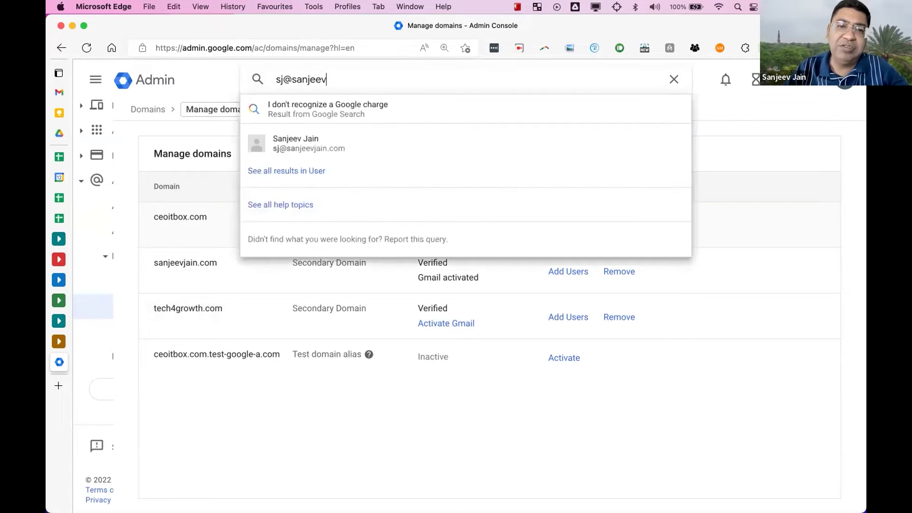
click(309, 110)
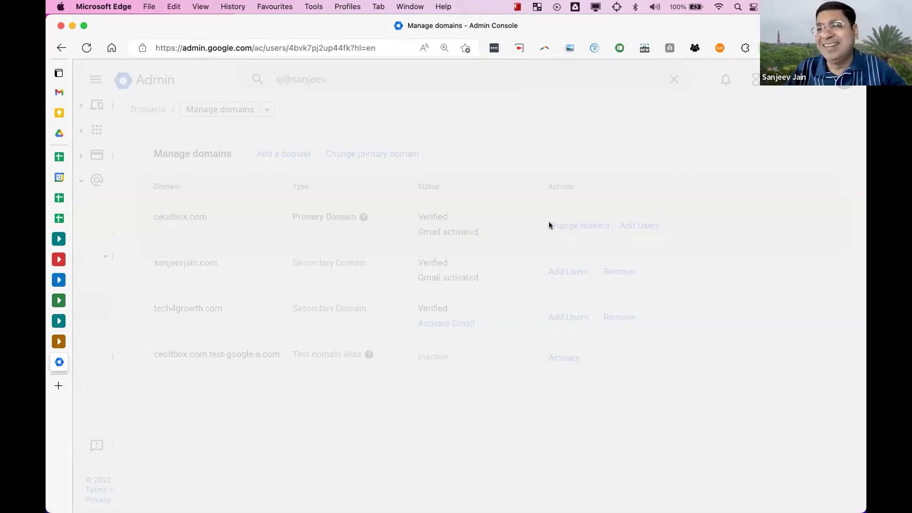
scroll(491, 233, down, 5)
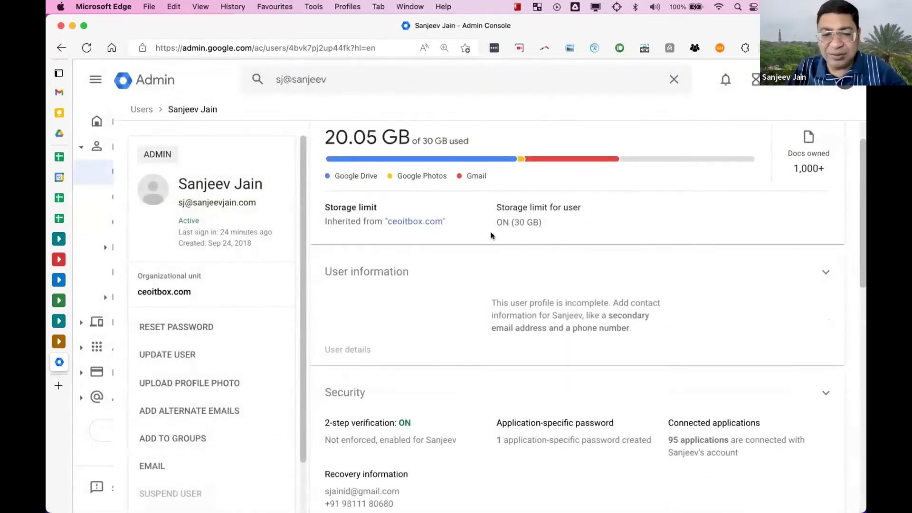
click(488, 184)
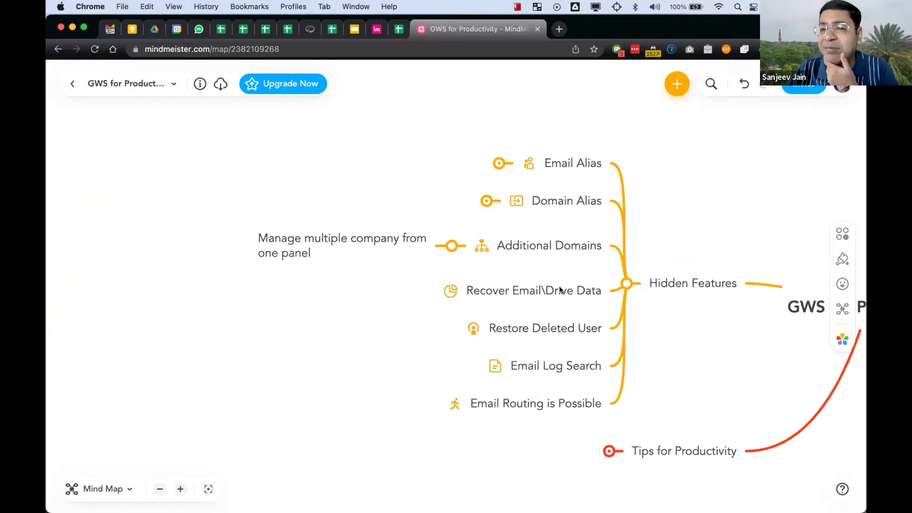
- Back on the user's page in Edge, open the Restore data dialog
key(ctrl+Left)
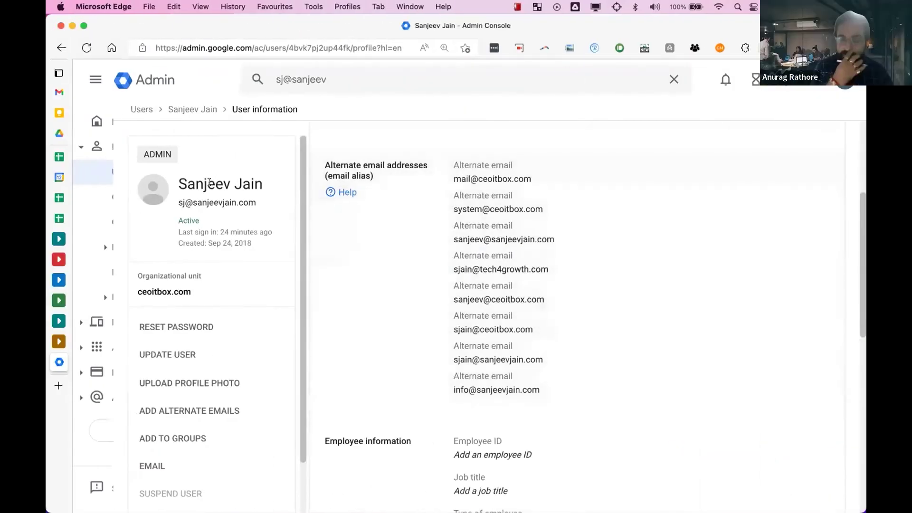
scroll(193, 303, down, 3)
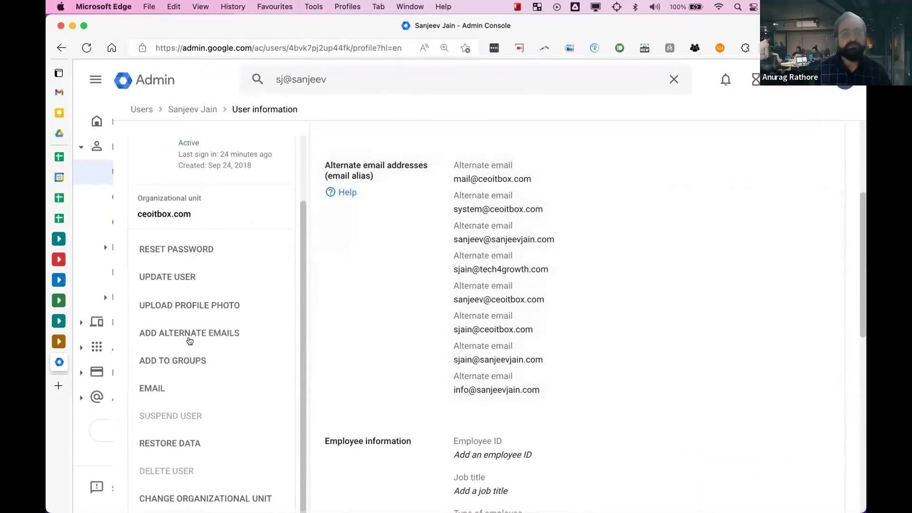
click(228, 439)
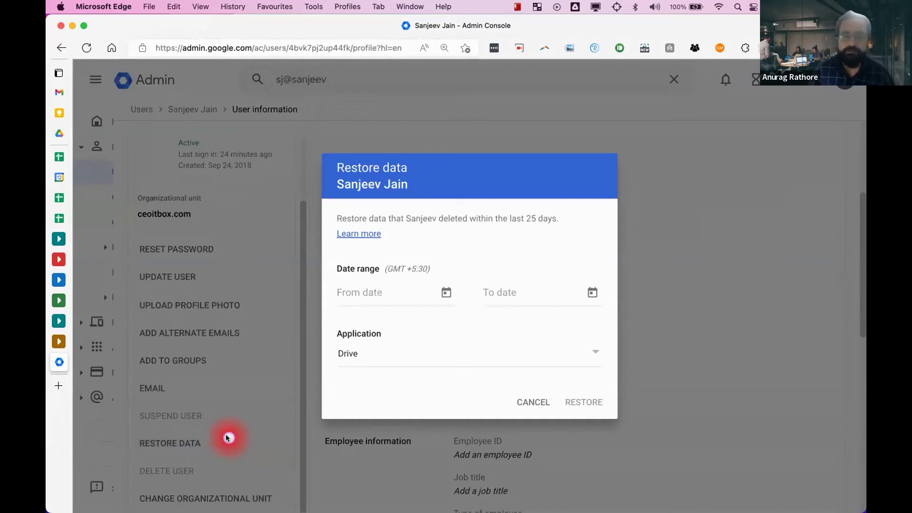
- Set the restore date range from July 19 to August 12, 2022
click(447, 292)
click(352, 322)
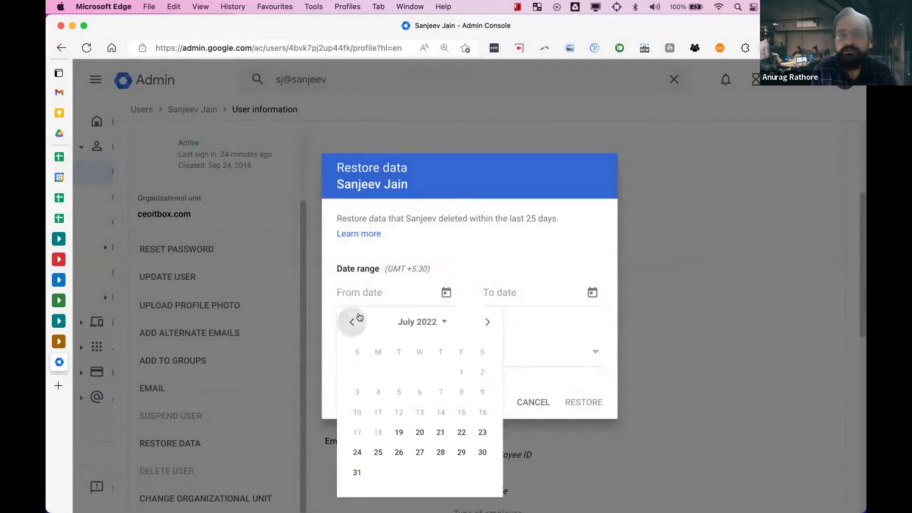
click(399, 433)
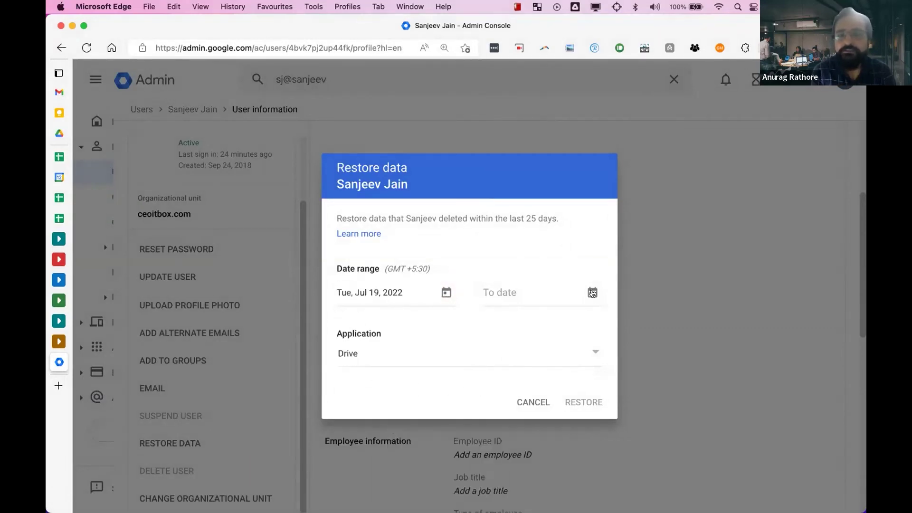
click(593, 293)
click(600, 392)
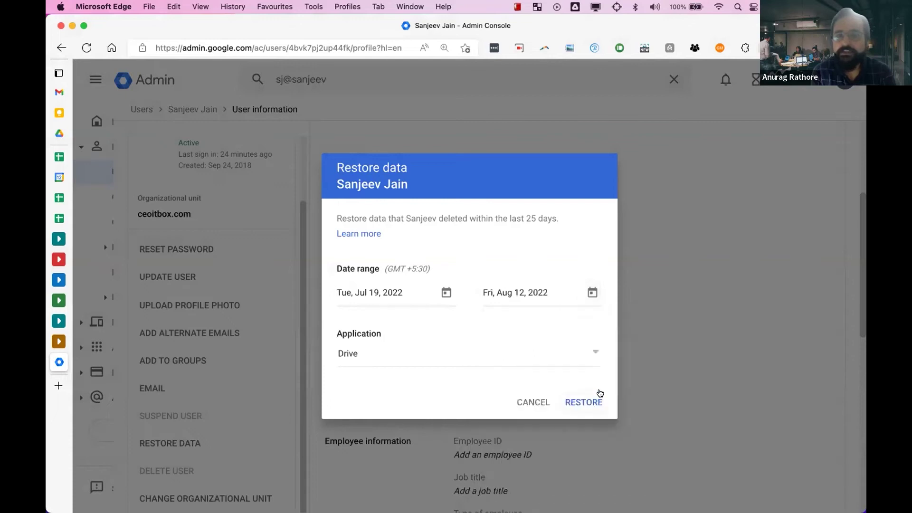
- Choose Gmail as the application, then cancel the restore and return to MindMeister
click(474, 352)
click(463, 379)
click(466, 356)
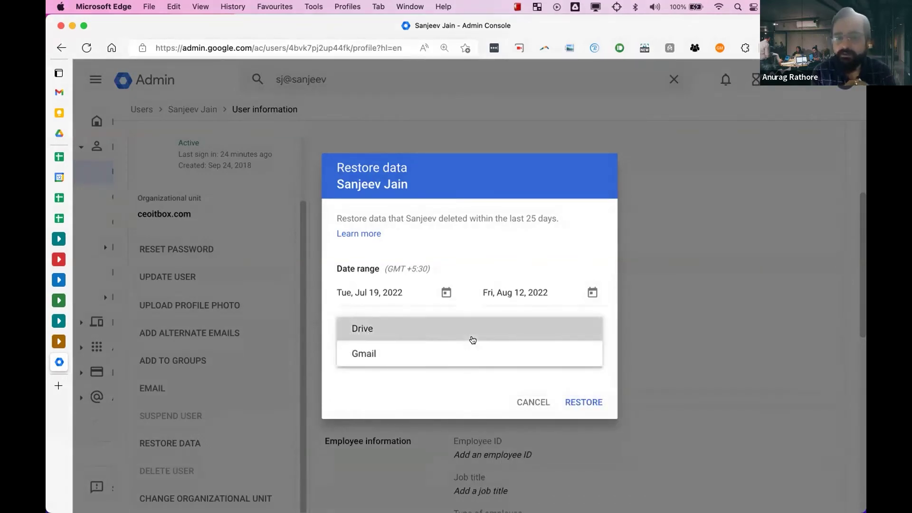
click(473, 340)
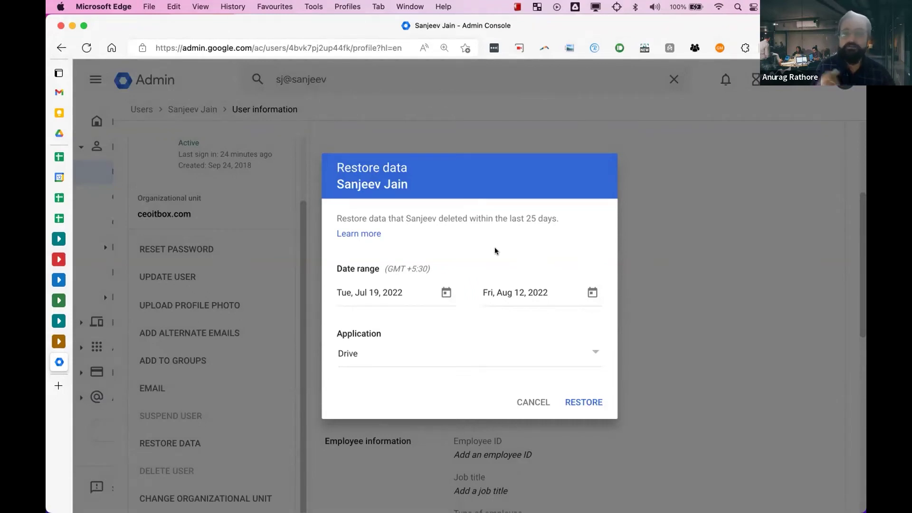
click(436, 360)
click(429, 385)
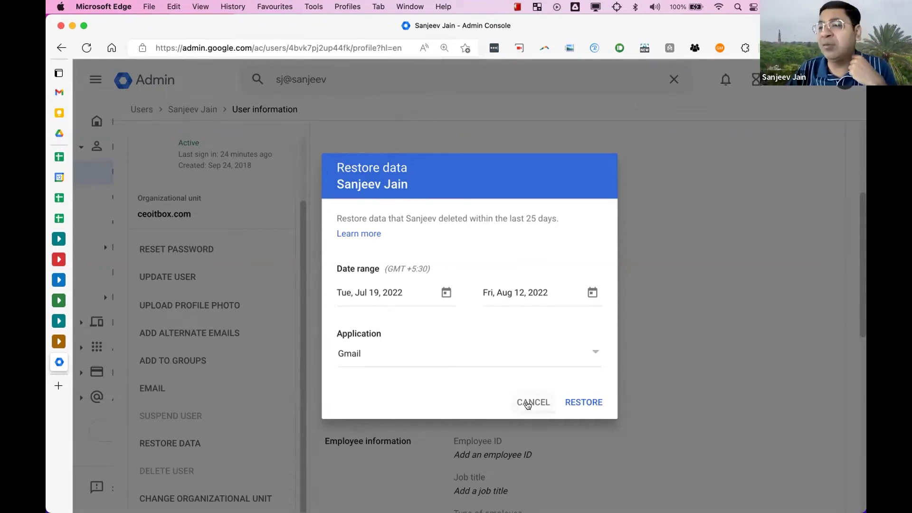
click(527, 404)
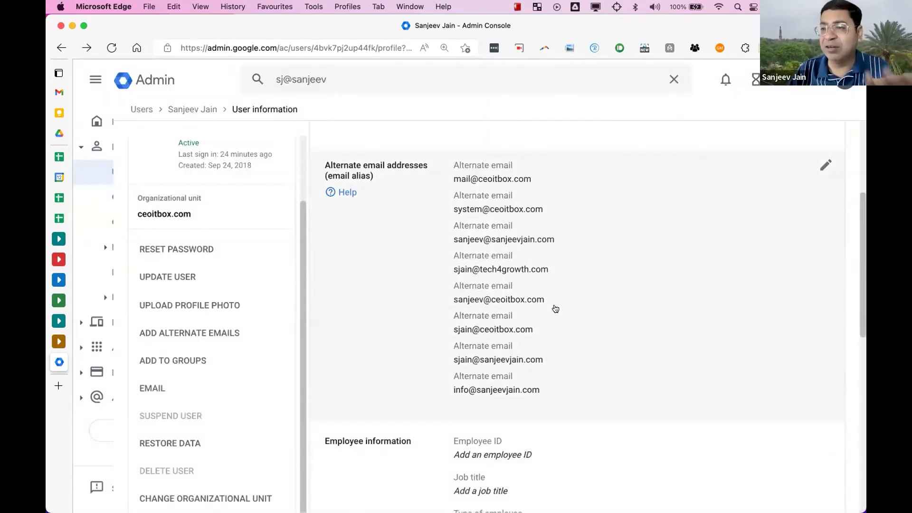
key(ctrl+Right)
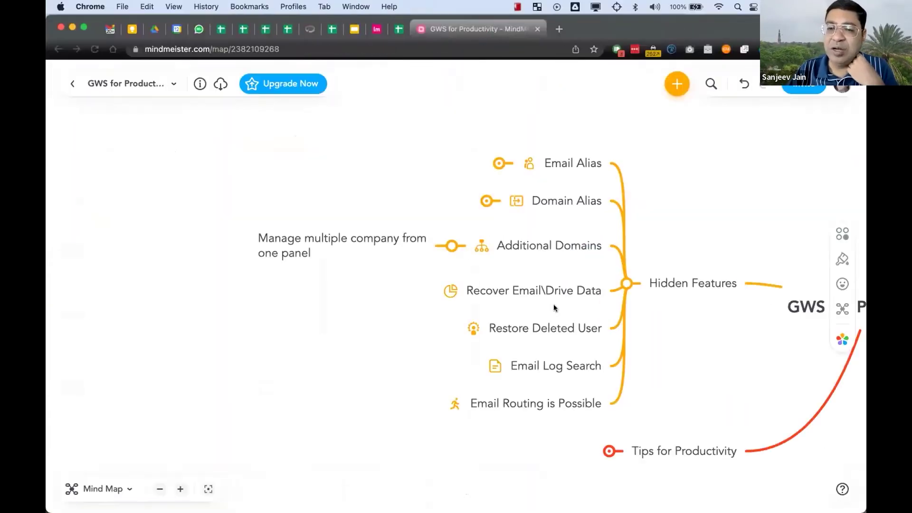
scroll(553, 273, down, 3)
scroll(523, 243, up, 2)
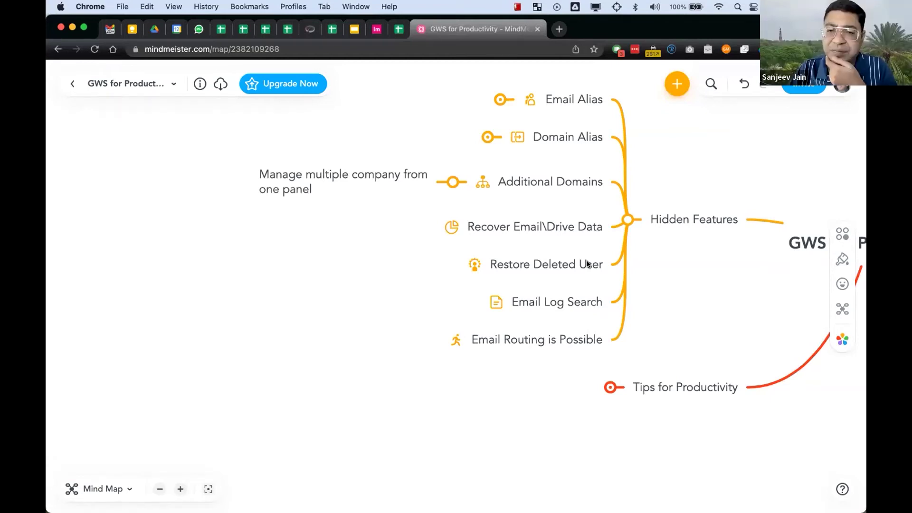
key(ctrl+Left)
- Replace the admin search text with 'deleted' and dismiss the suggestions
click(458, 85)
key(super+a)
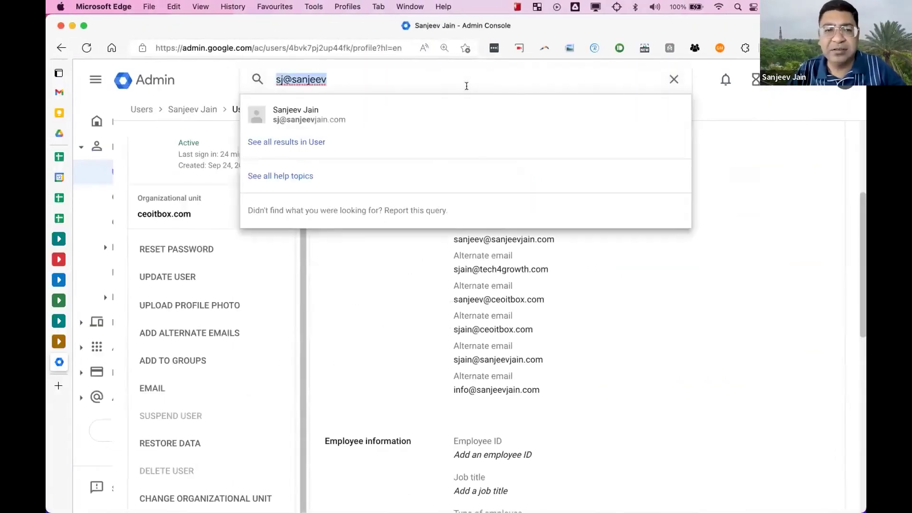
text(deleted)
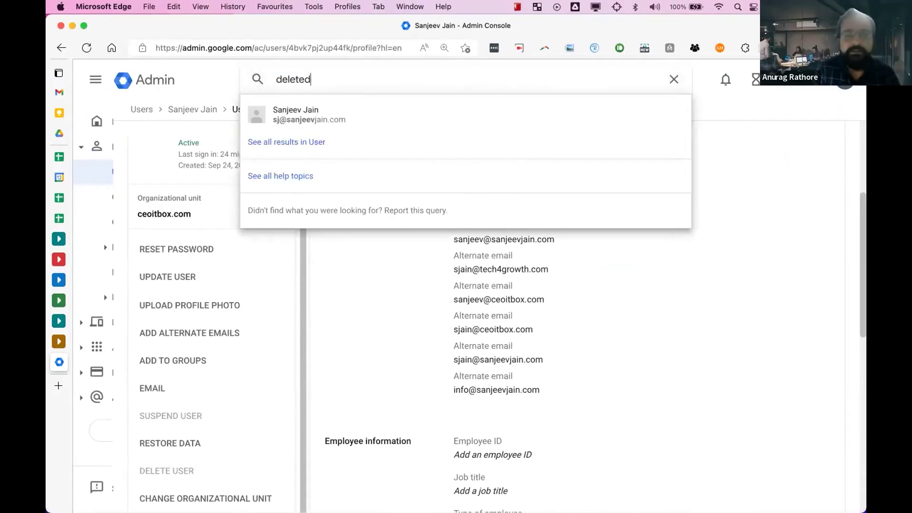
key(Escape)
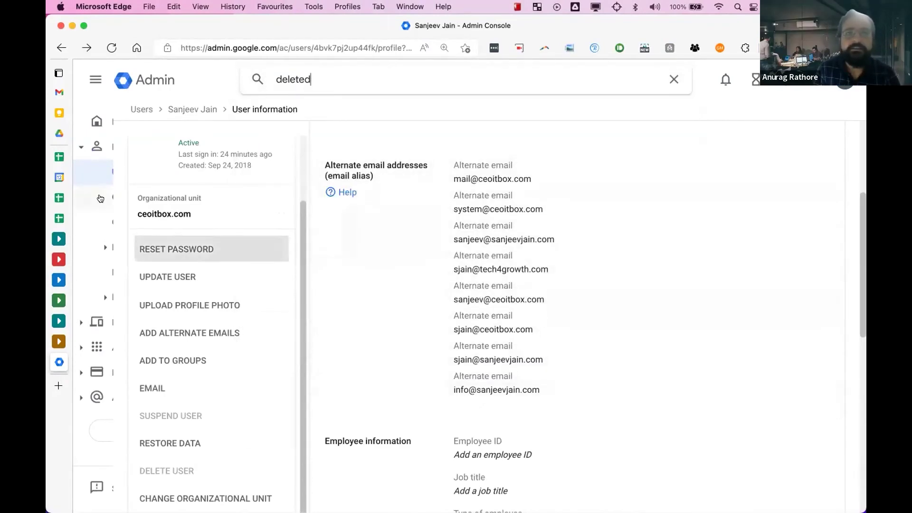
- Open the Users list and filter it to Recently deleted users
click(97, 77)
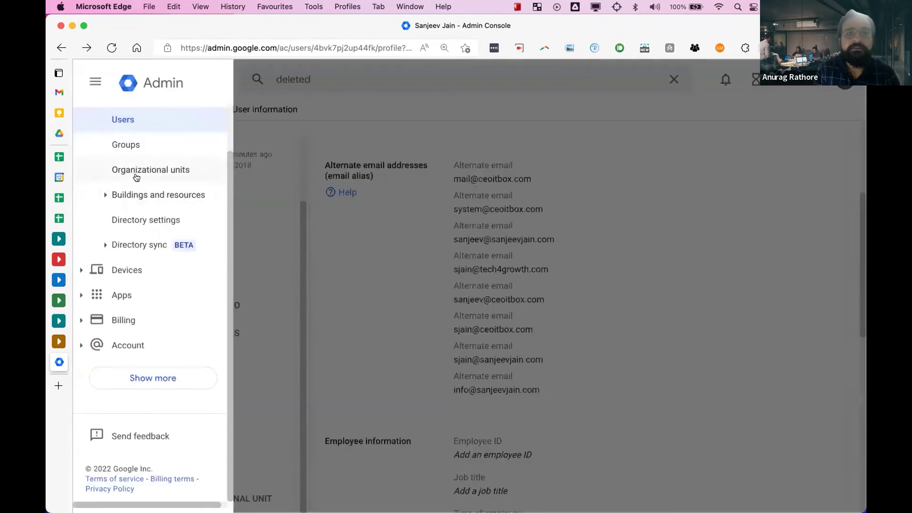
click(144, 121)
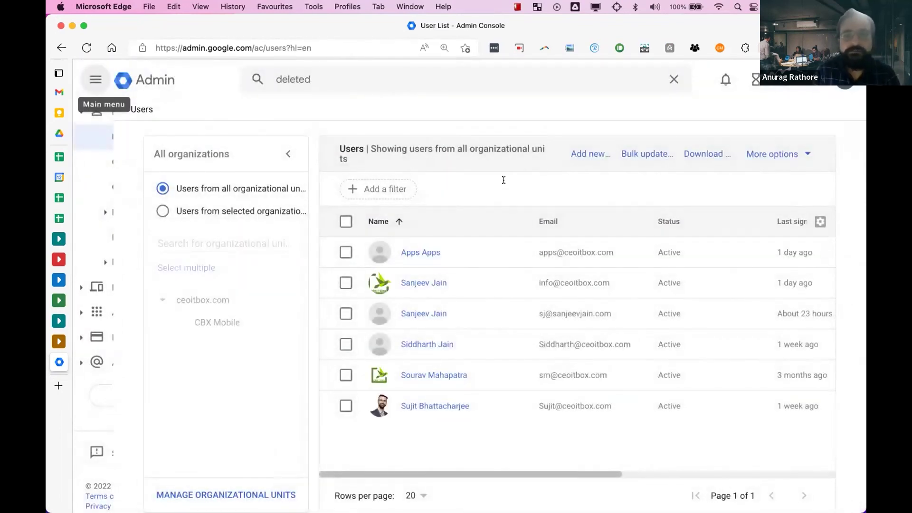
click(384, 184)
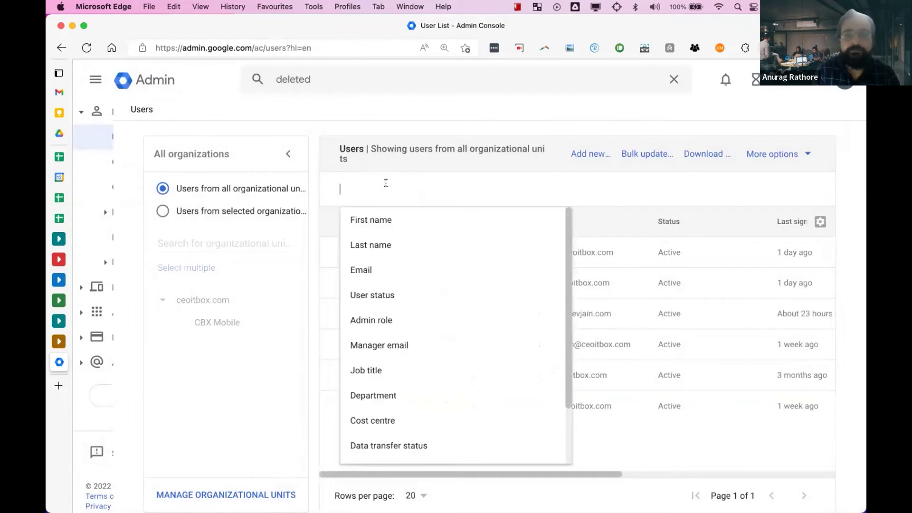
scroll(403, 336, down, 1)
scroll(405, 335, down, 1)
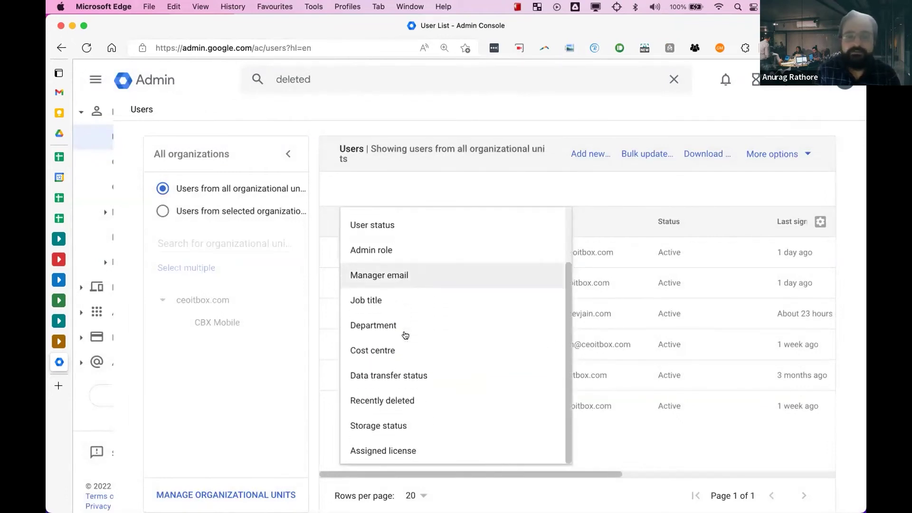
click(394, 397)
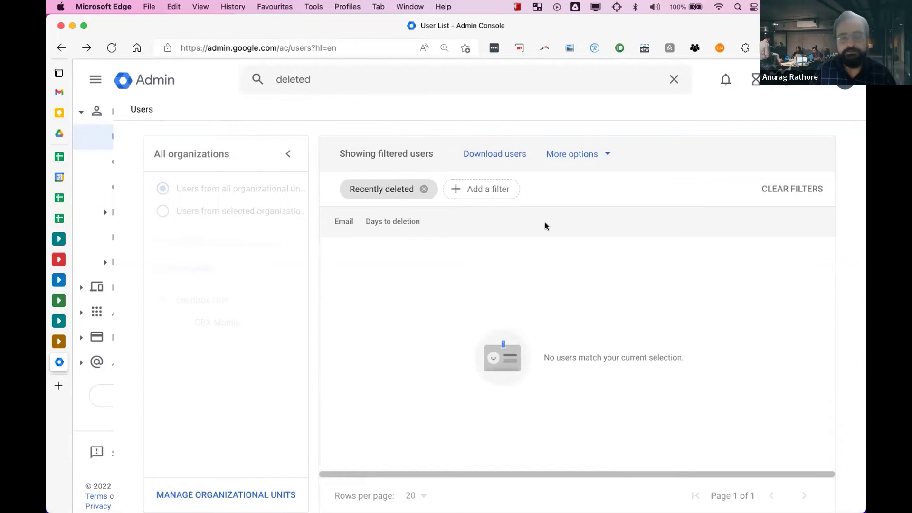
- Switch over to the MindMeister Hidden Features map
key(ctrl+Right)
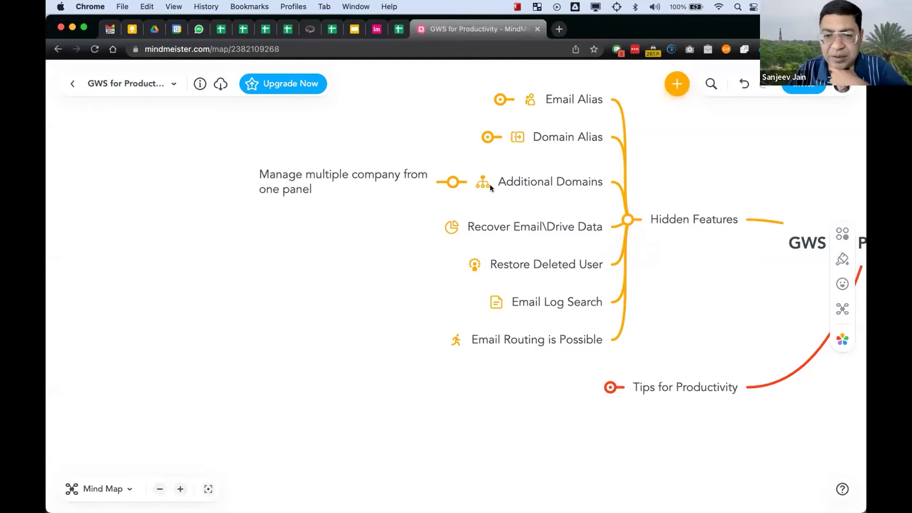
- Highlight the Email Log Search topic in the map, then return to the Admin console
scroll(551, 236, down, 3)
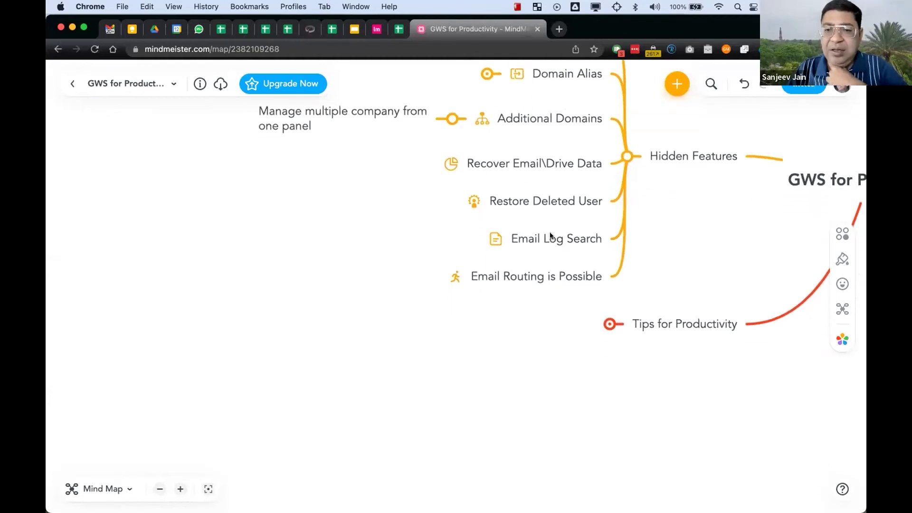
click(498, 234)
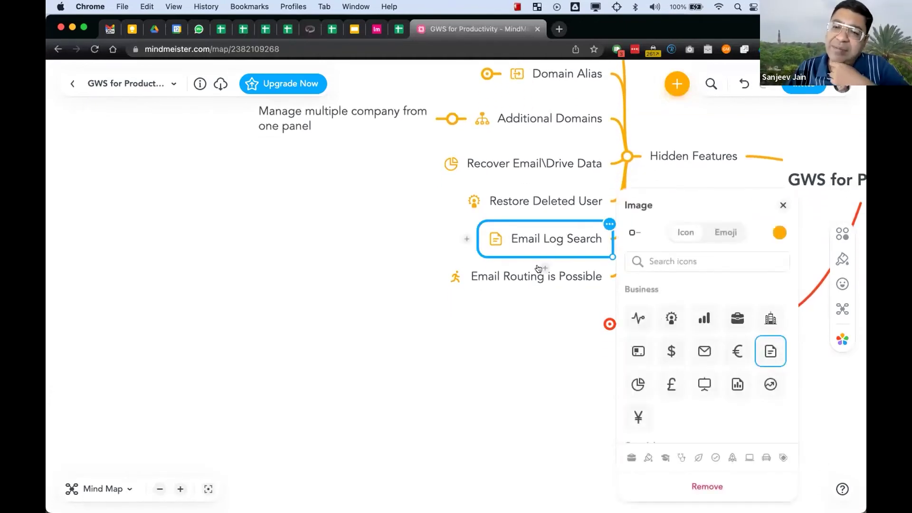
click(497, 311)
scroll(523, 265, up, 3)
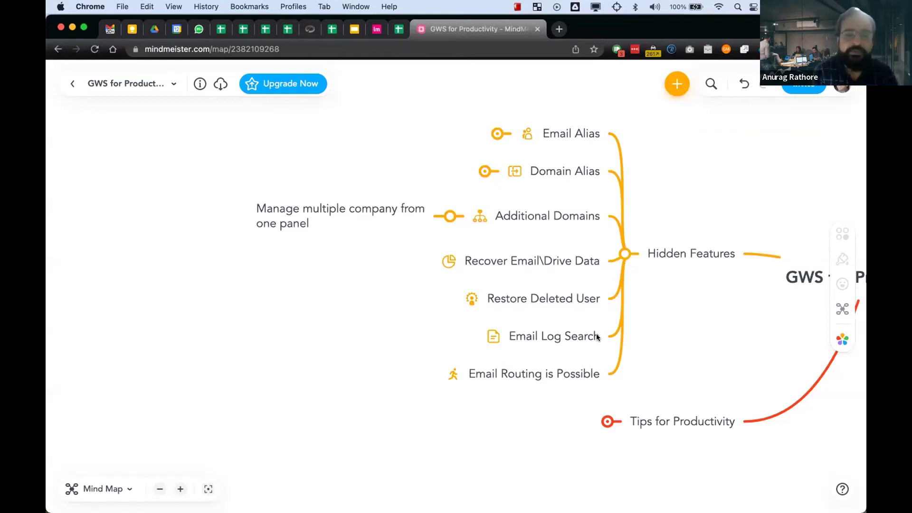
key(ctrl+Left)
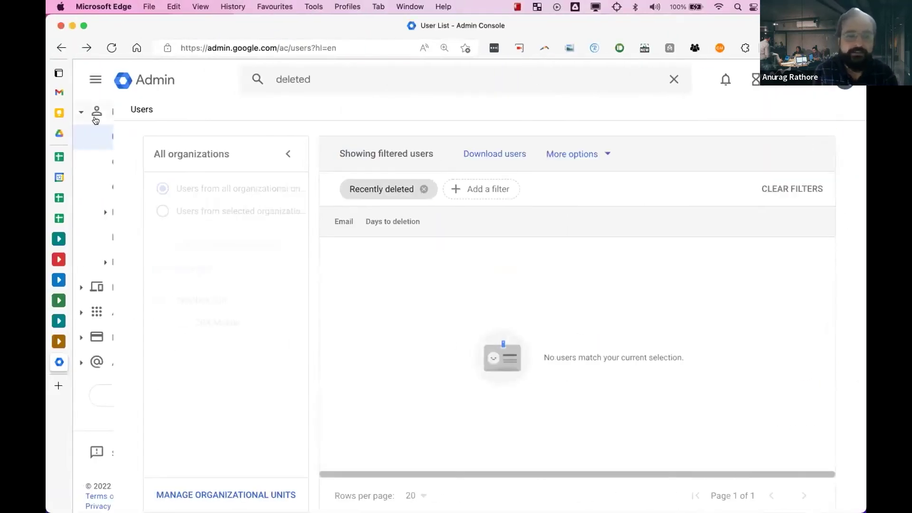
- Go through the main menu's Reporting section to the Email Log Search page
click(95, 80)
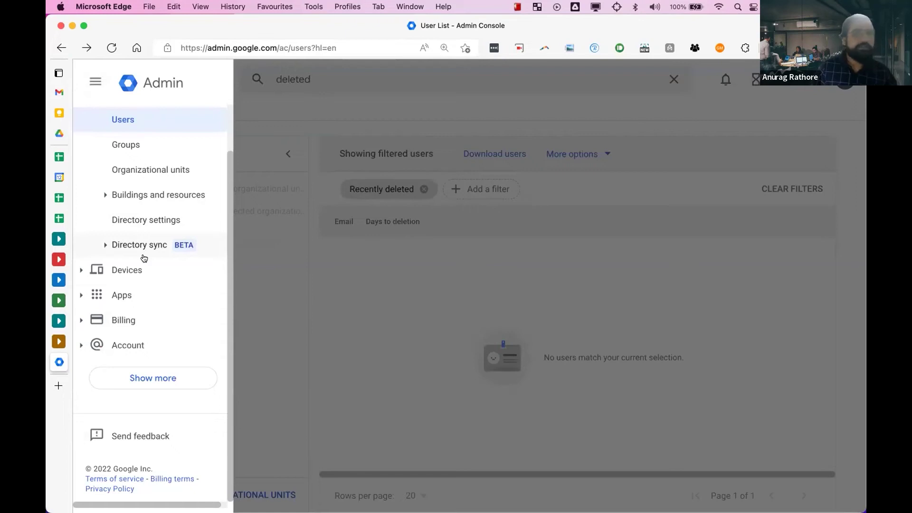
click(142, 376)
scroll(143, 375, down, 3)
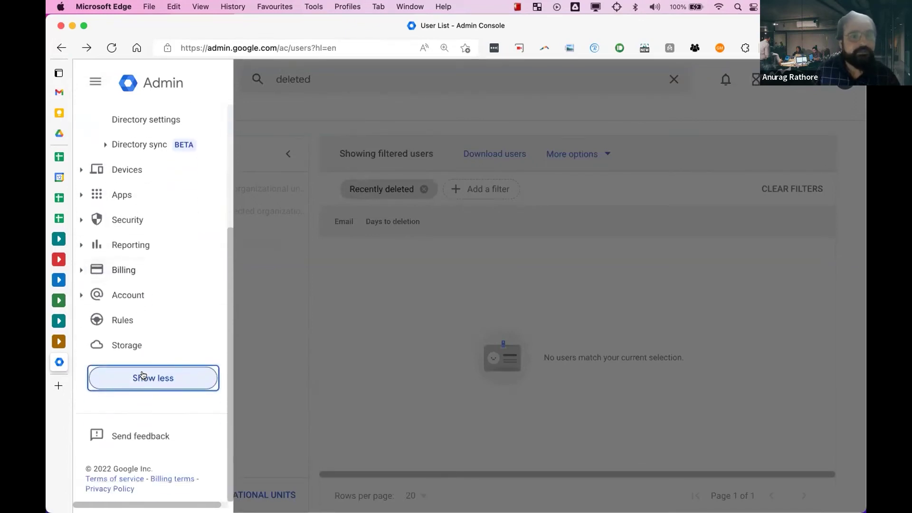
click(155, 252)
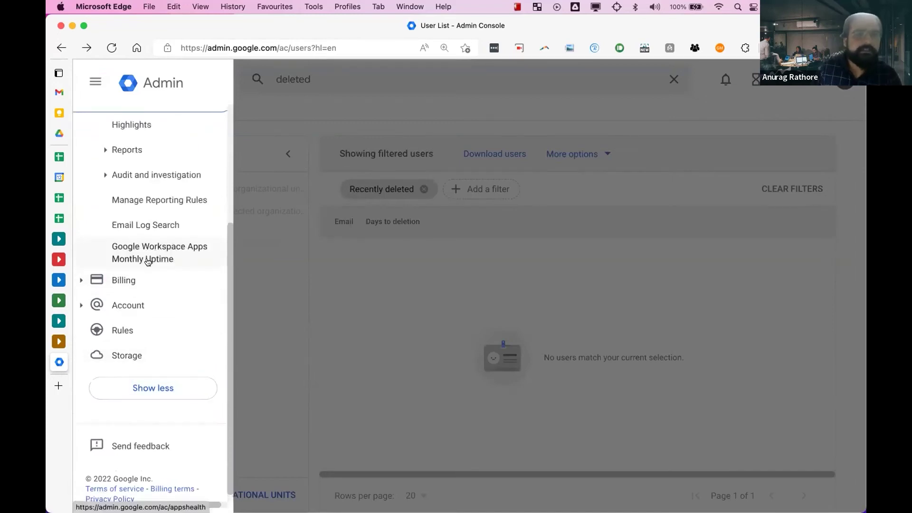
scroll(152, 233, up, 2)
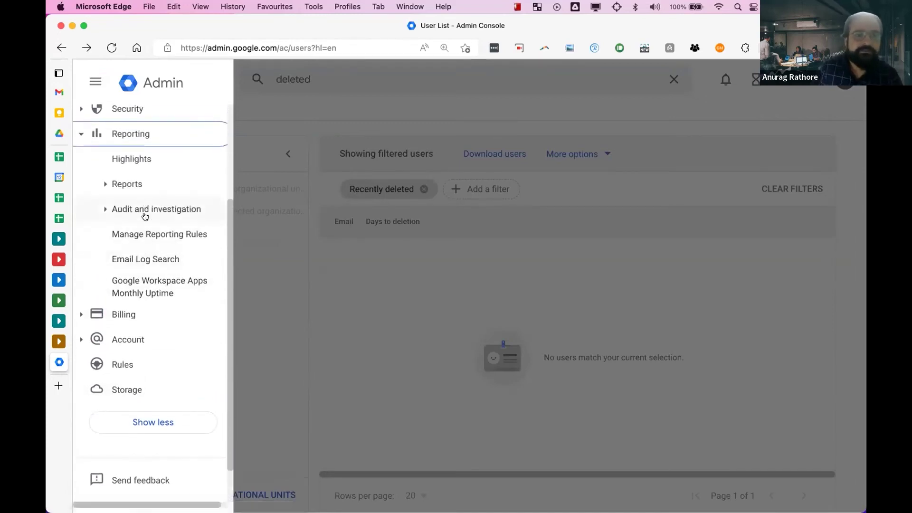
click(142, 258)
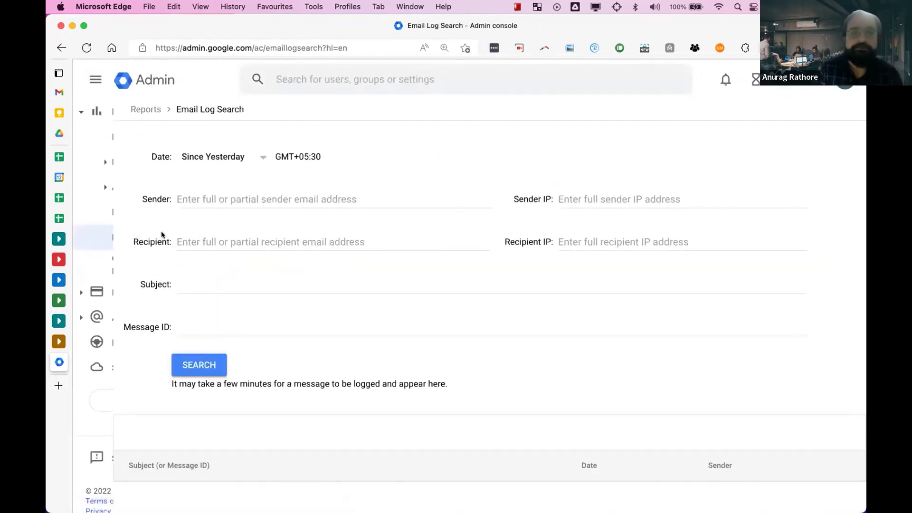
- Search the email log by the sender's address and a saved recipient address, returning three Aug 11–12 messages
click(217, 190)
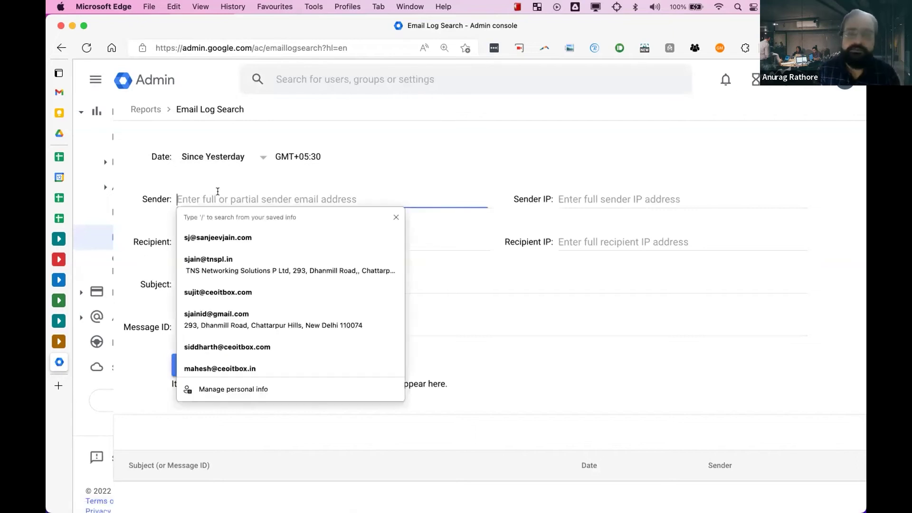
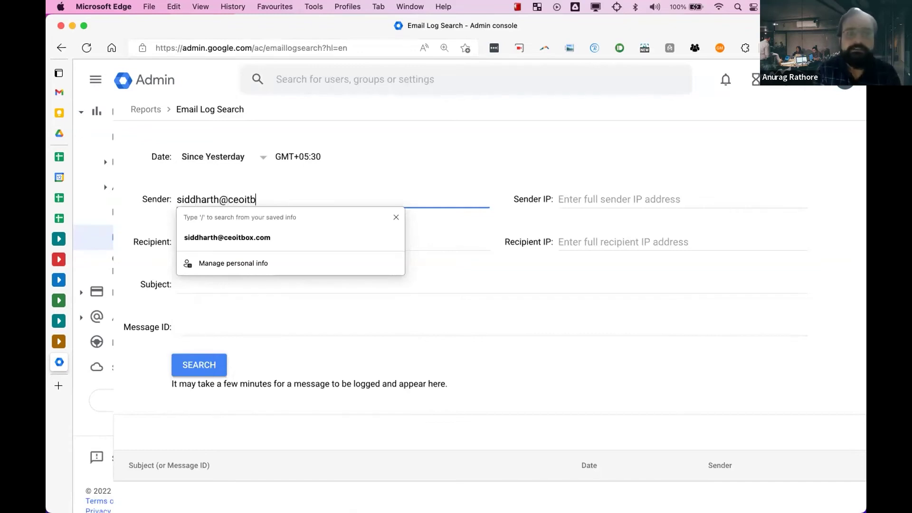
key(Tab)
key(Tab)
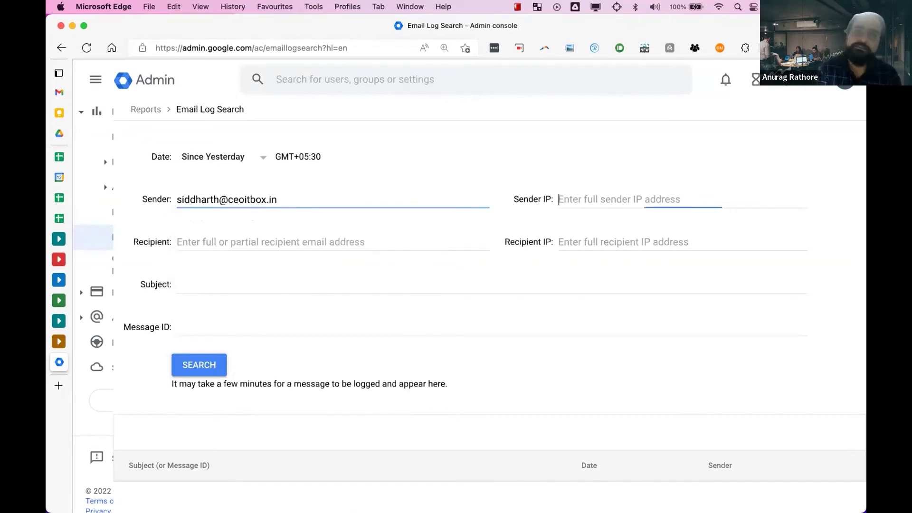
text(s)
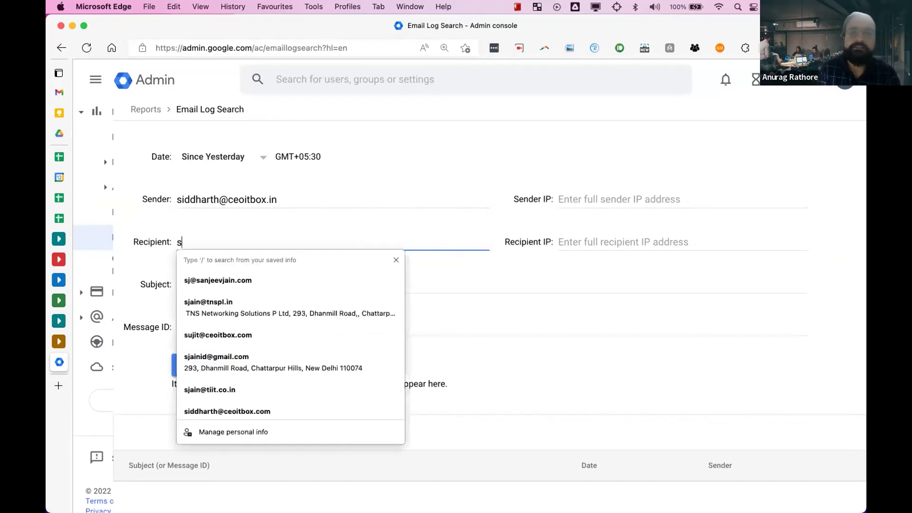
click(251, 280)
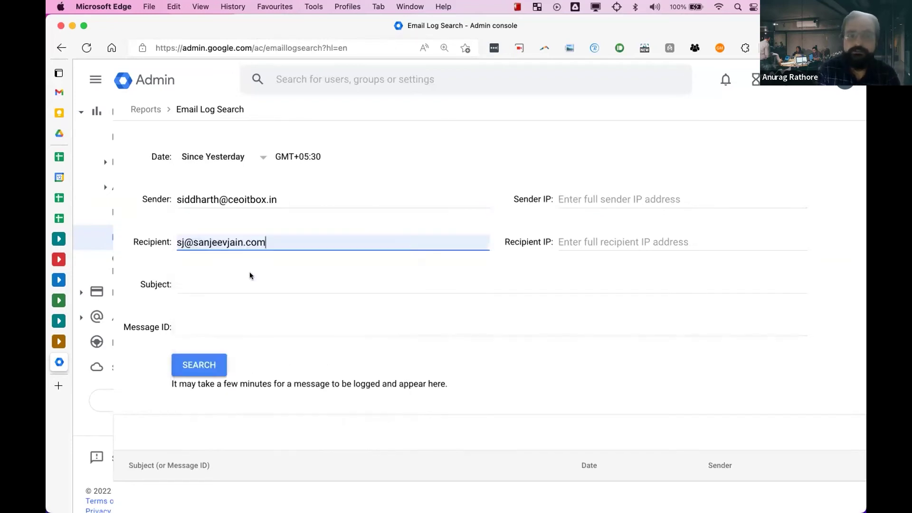
click(208, 366)
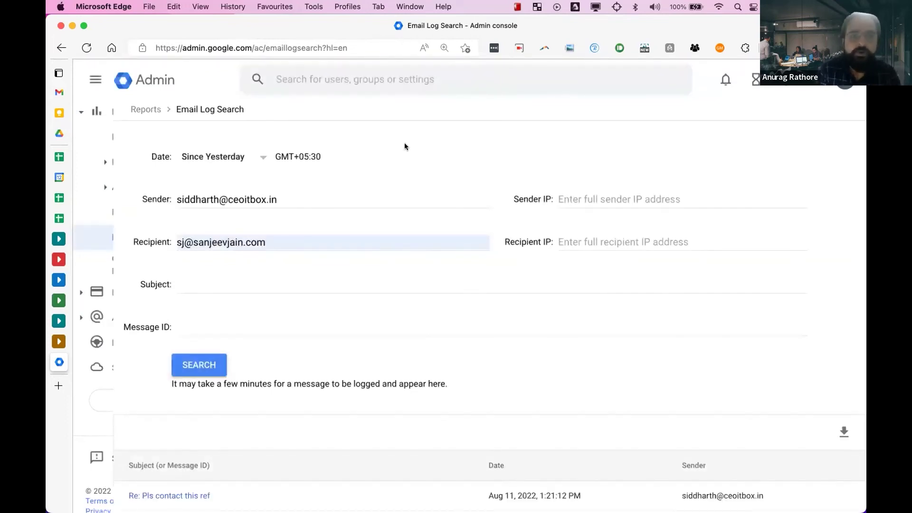
scroll(405, 147, down, 3)
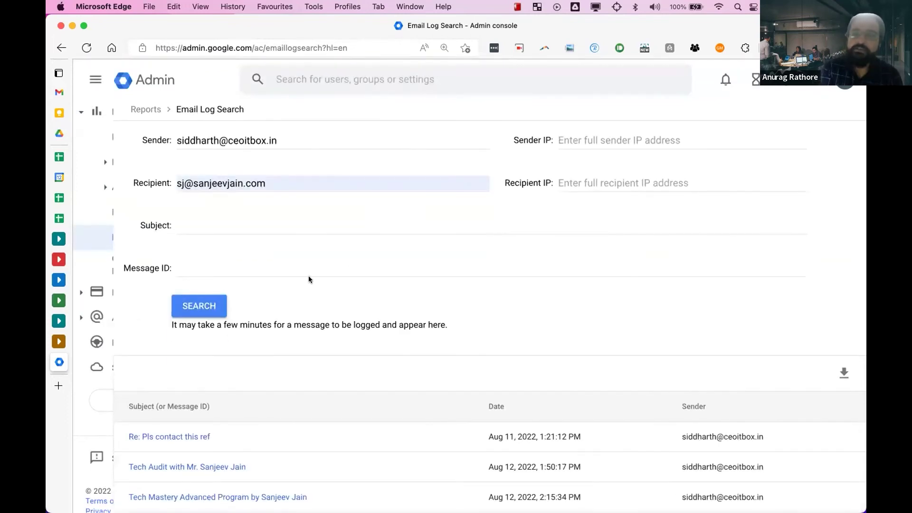
scroll(305, 280, up, 3)
- Rerun the email log search with a custom date range of 1–10 August 2022
click(252, 157)
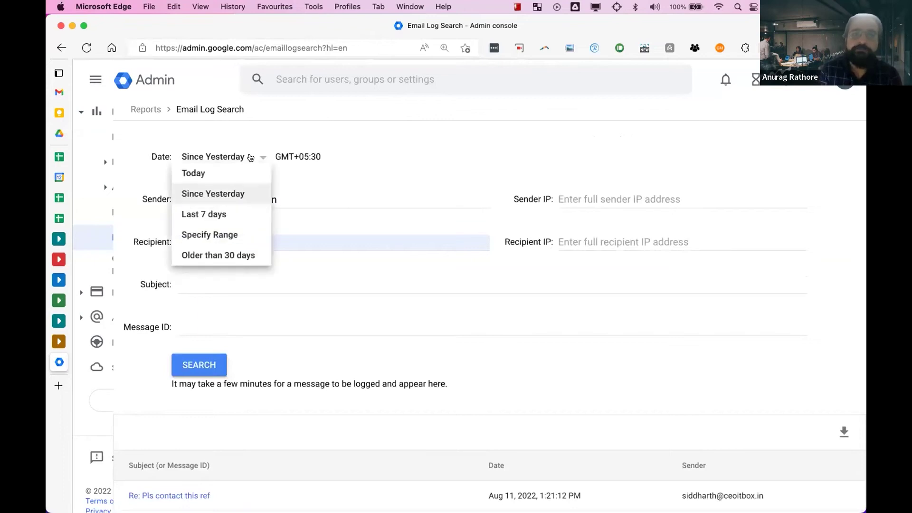
click(230, 237)
click(317, 230)
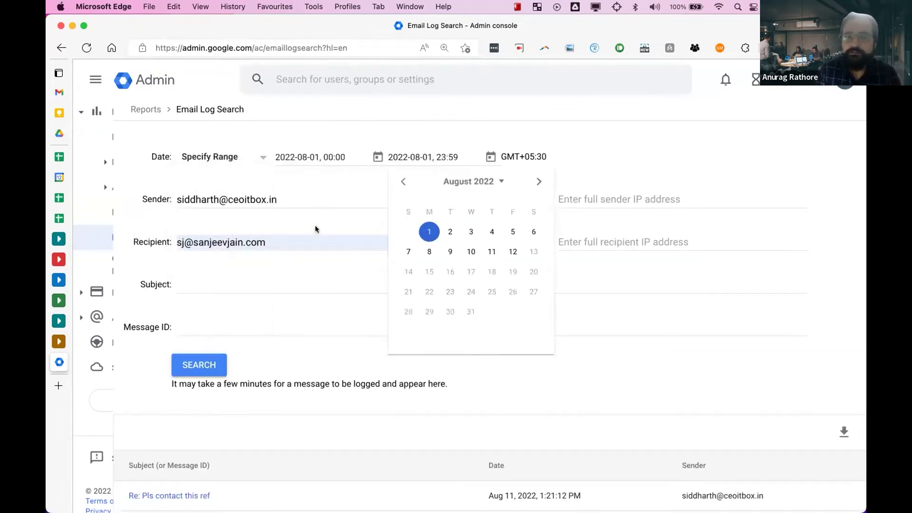
click(471, 252)
click(205, 367)
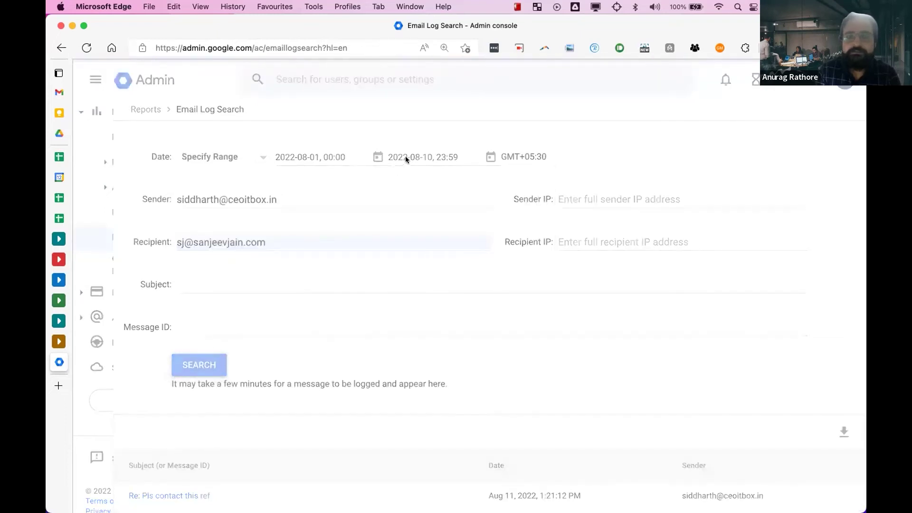
scroll(405, 156, down, 6)
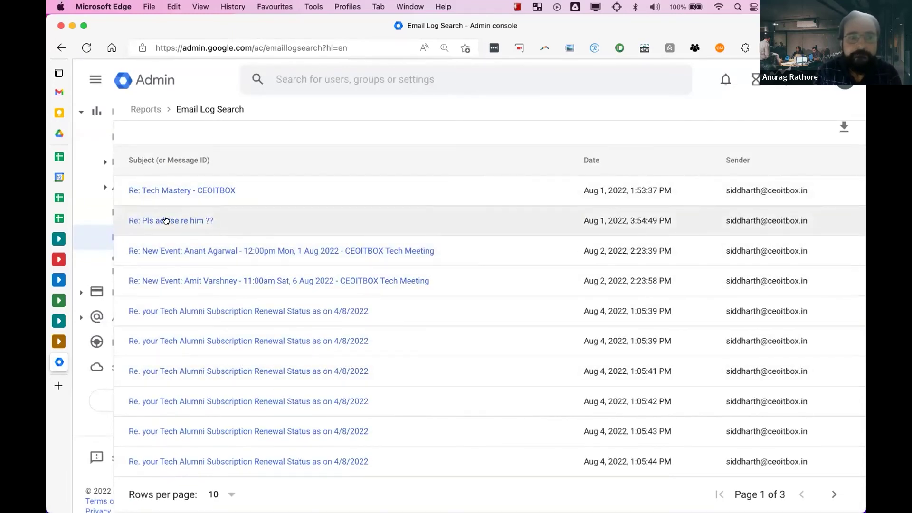
- Open 'Re: Pls advise re him ??' and view its recipient's delivery log
click(167, 220)
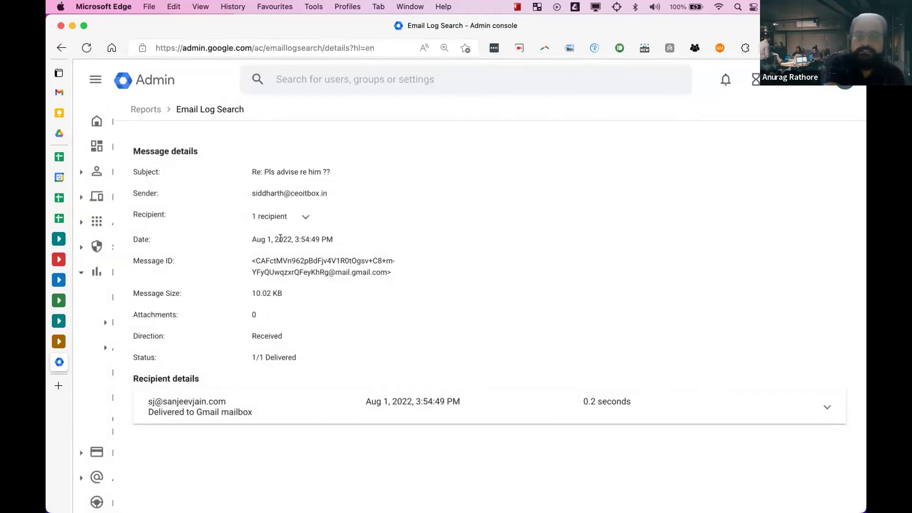
click(306, 413)
scroll(350, 356, down, 2)
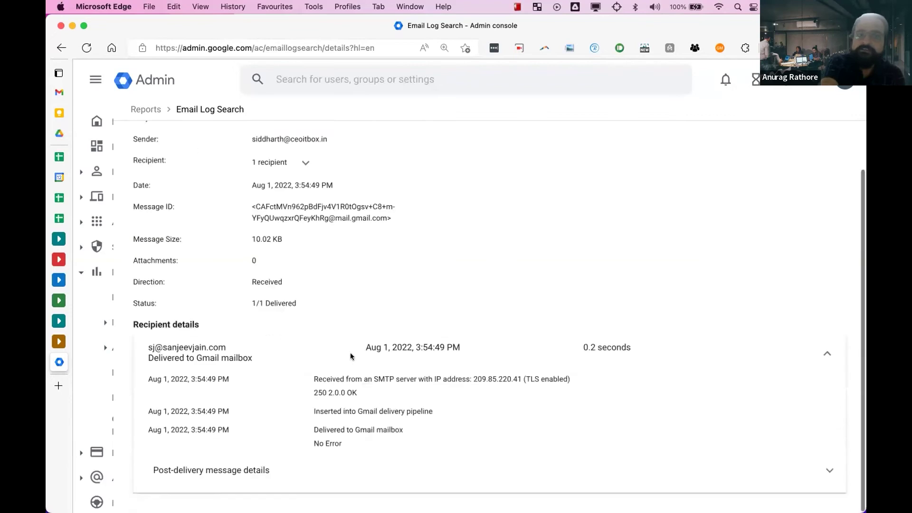
scroll(351, 354, up, 2)
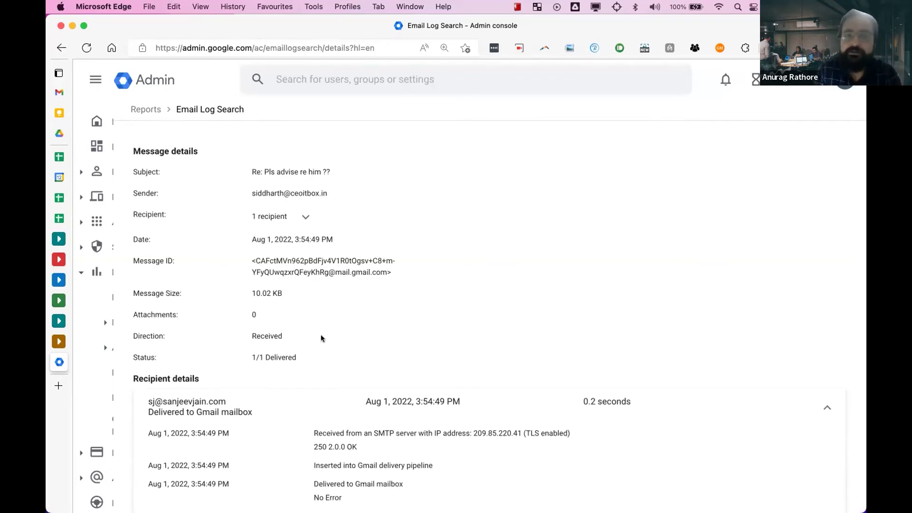
scroll(321, 335, down, 2)
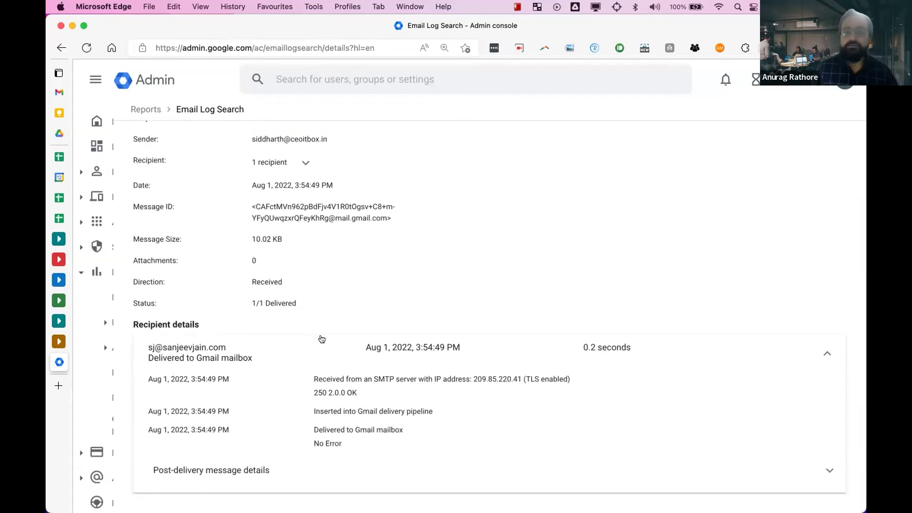
scroll(322, 338, up, 2)
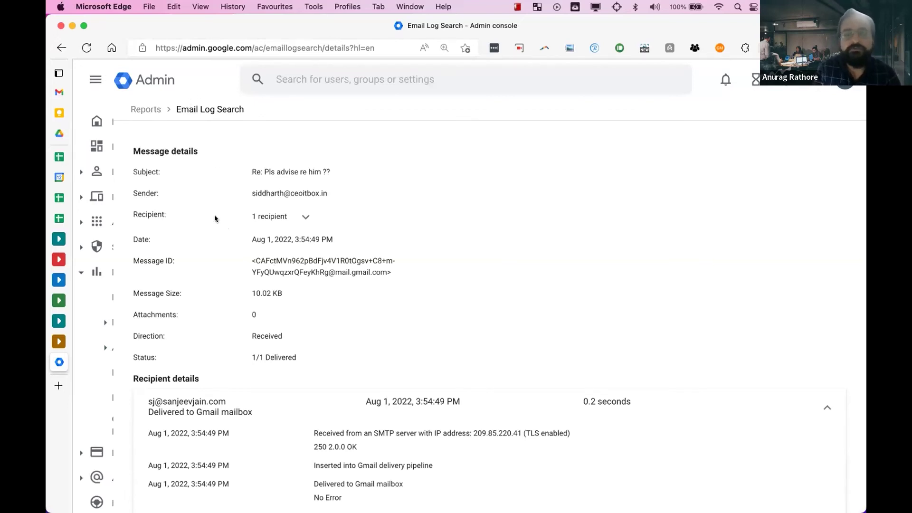
click(95, 79)
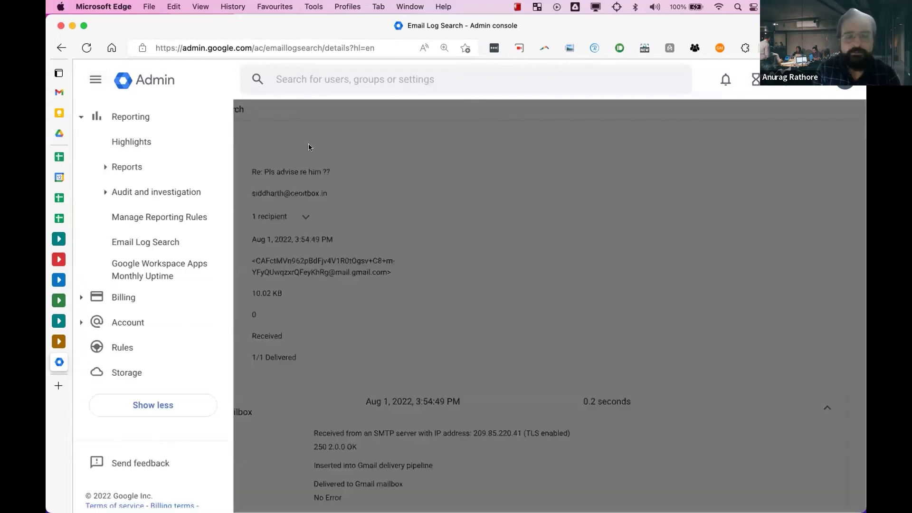
- Clear the recipient filter, rerun the search, and open the Aug 3 Zoom Deal payment message
click(309, 144)
click(61, 47)
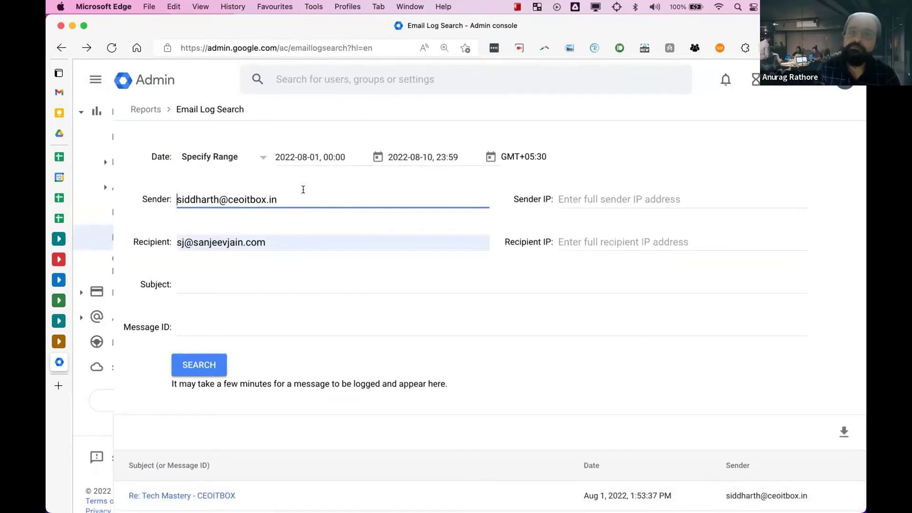
click(271, 238)
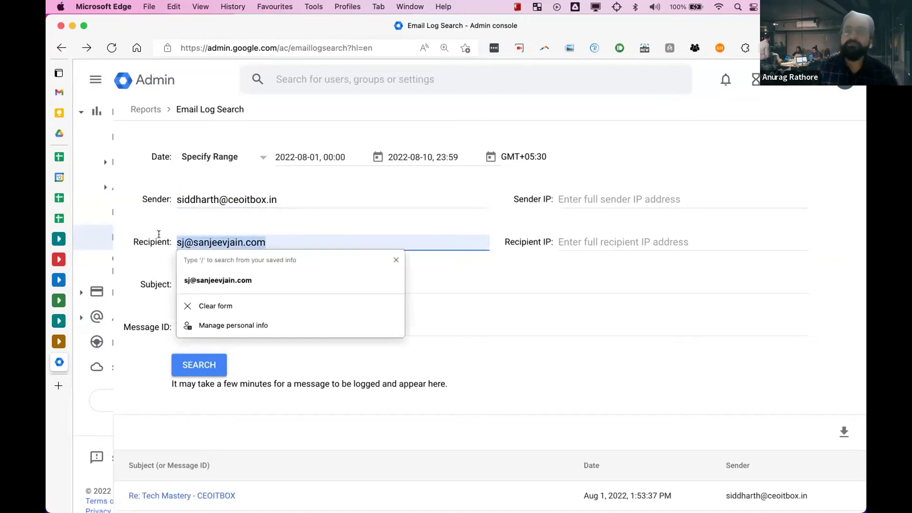
click(190, 308)
click(201, 365)
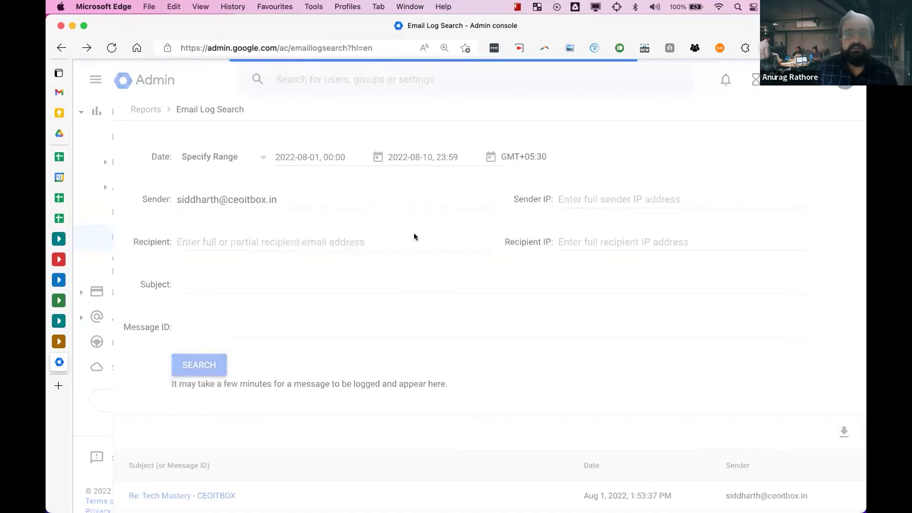
scroll(415, 233, down, 6)
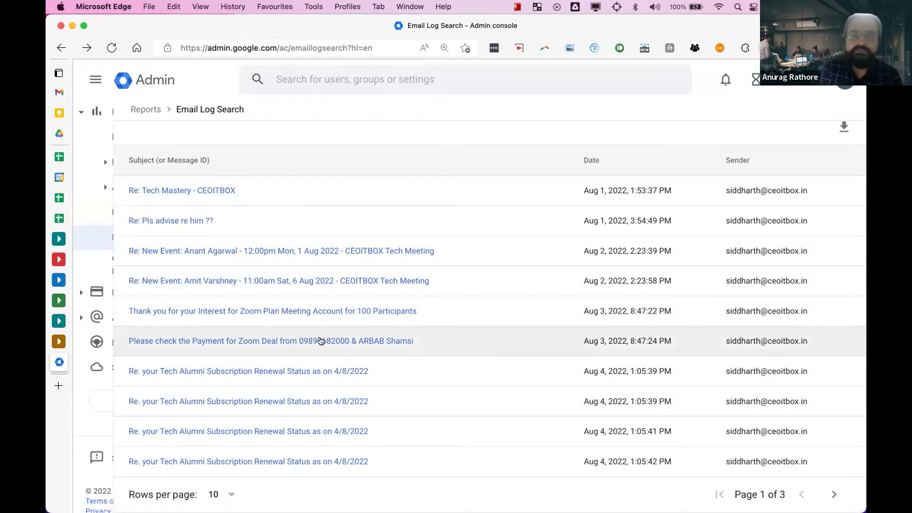
click(321, 339)
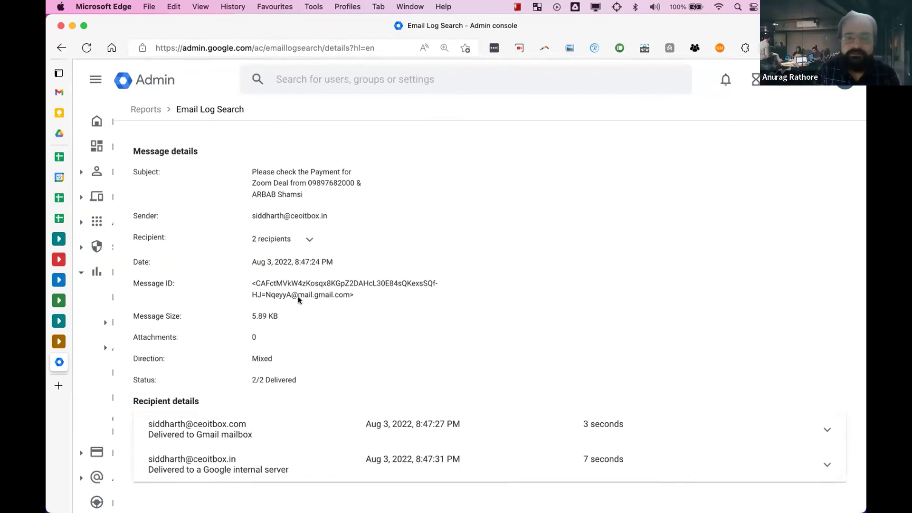
- Expand and collapse both recipients' delivery steps, then return to the Reports Highlights page
click(352, 435)
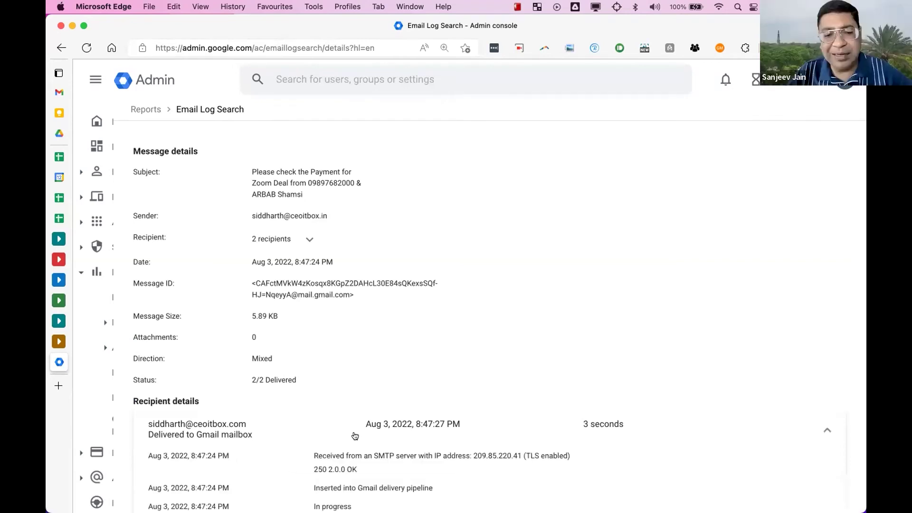
scroll(356, 433, down, 3)
click(420, 280)
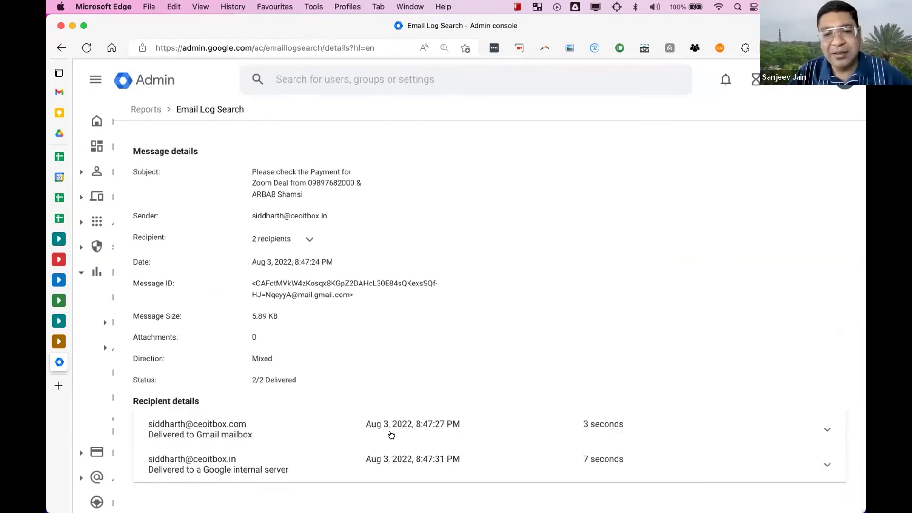
click(384, 457)
click(384, 457)
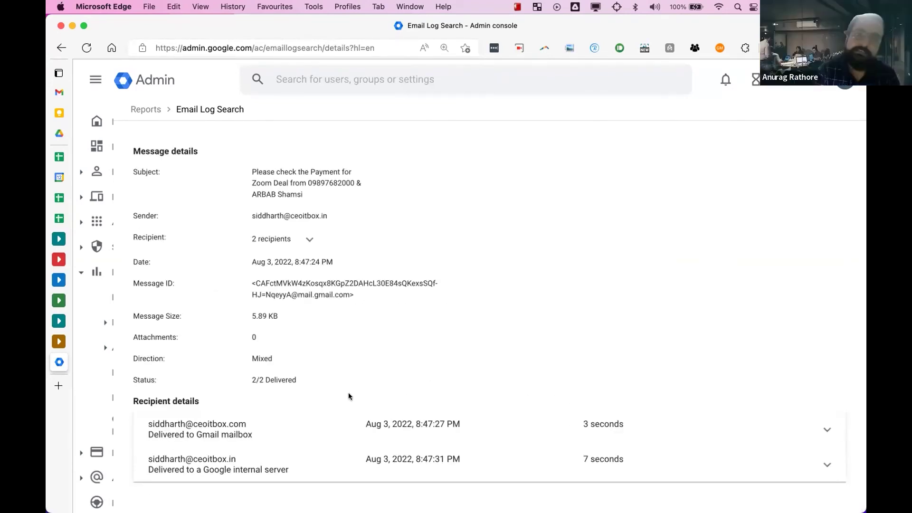
click(144, 112)
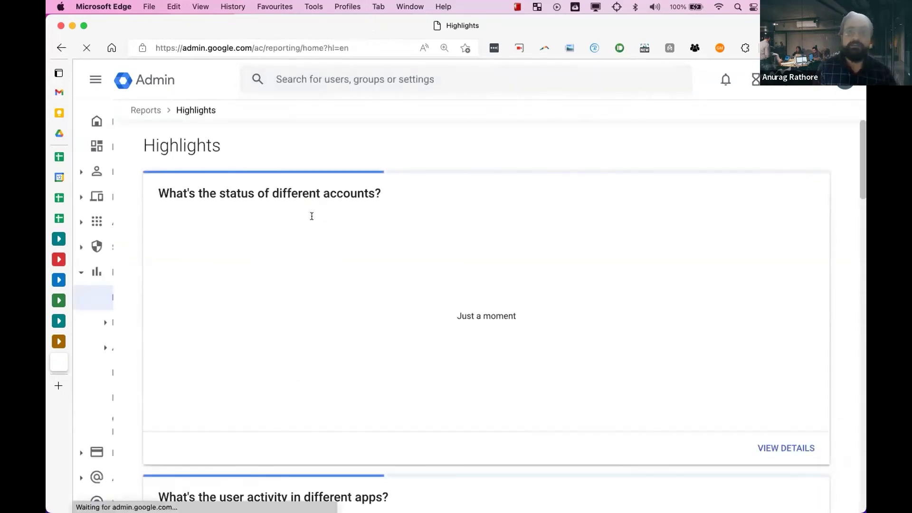
- Go back and forward to Highlights, then open Reporting > Email Log Search from the menu
click(60, 49)
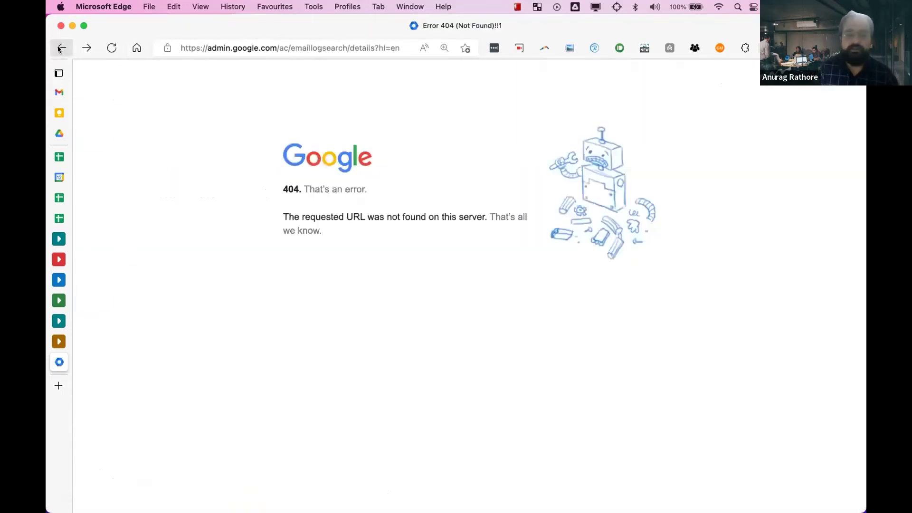
click(81, 48)
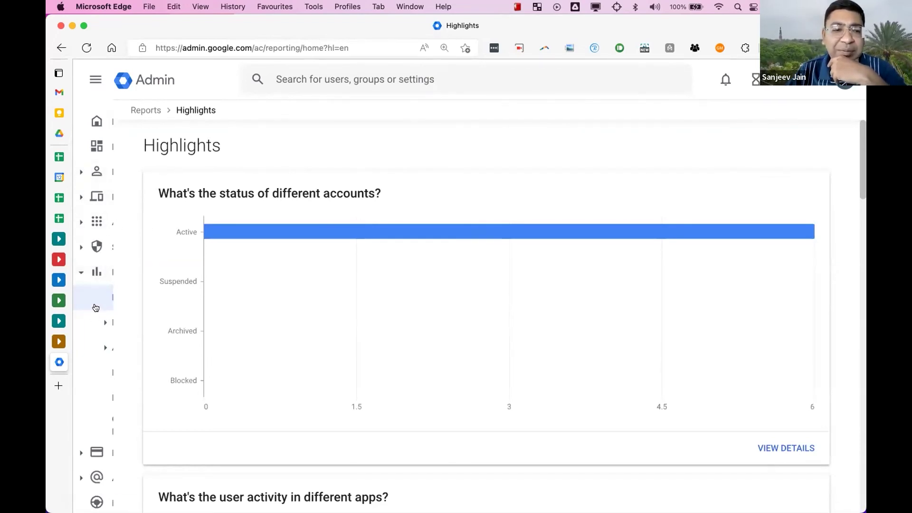
click(95, 80)
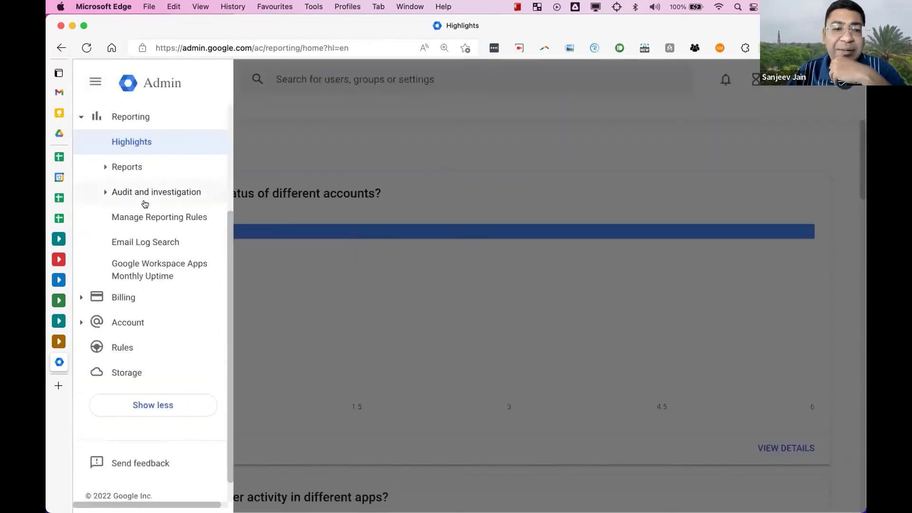
click(159, 239)
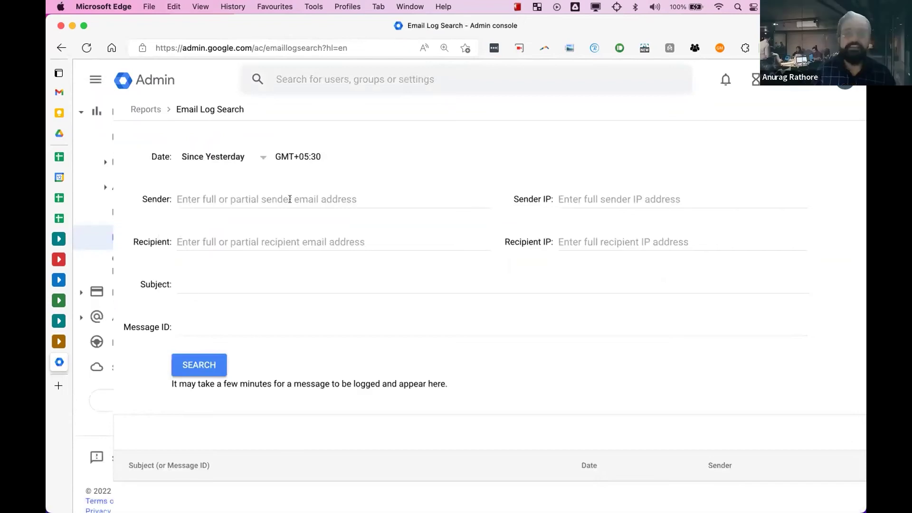
- Enter the sender's e-mail address, leaving the Recipient field empty
click(267, 201)
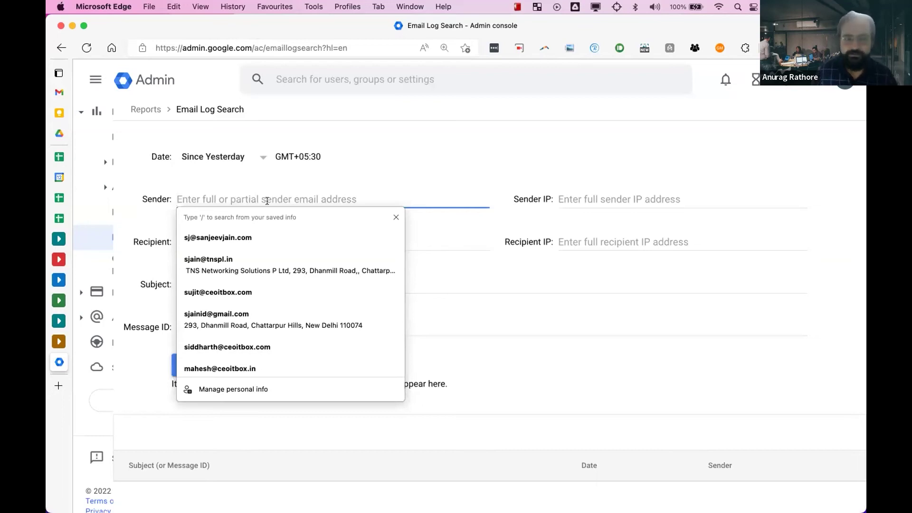
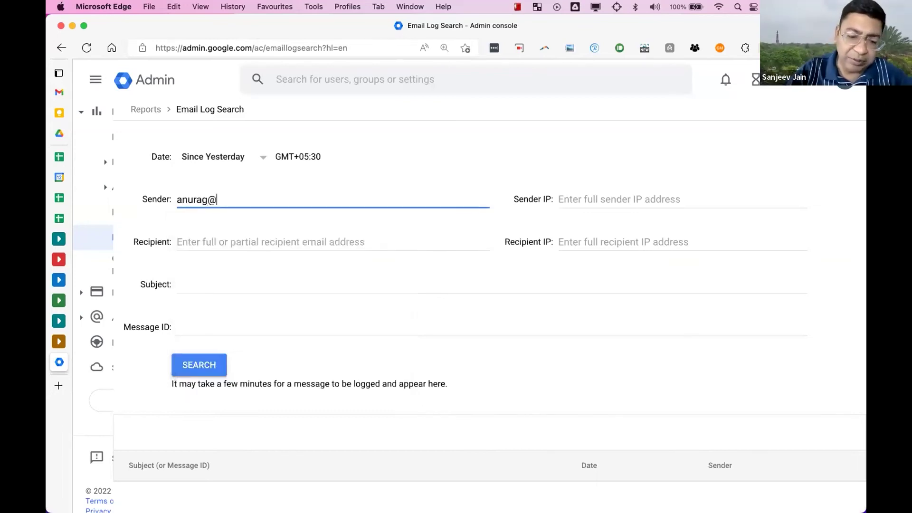
key(Tab)
click(180, 242)
key(Escape)
click(276, 168)
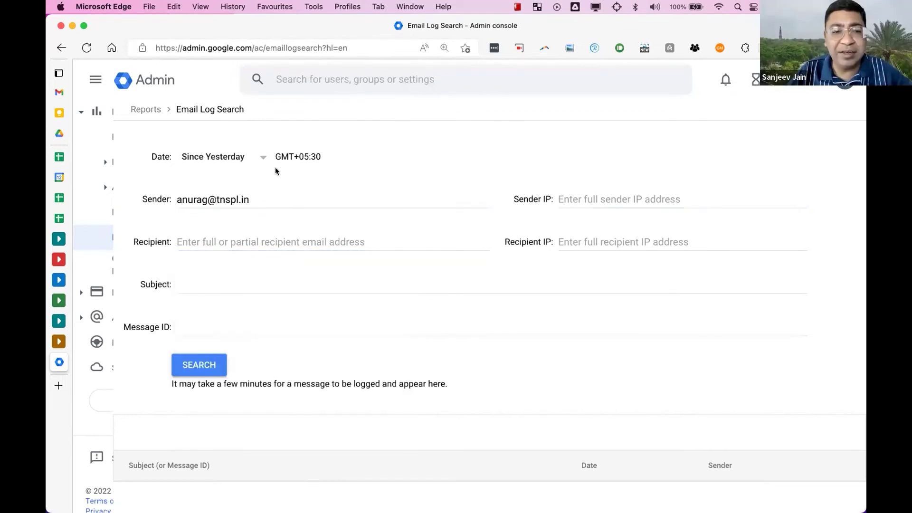
- Set Date to 'Older than 30 days' and search, which fails for missing recipient and message ID
click(241, 151)
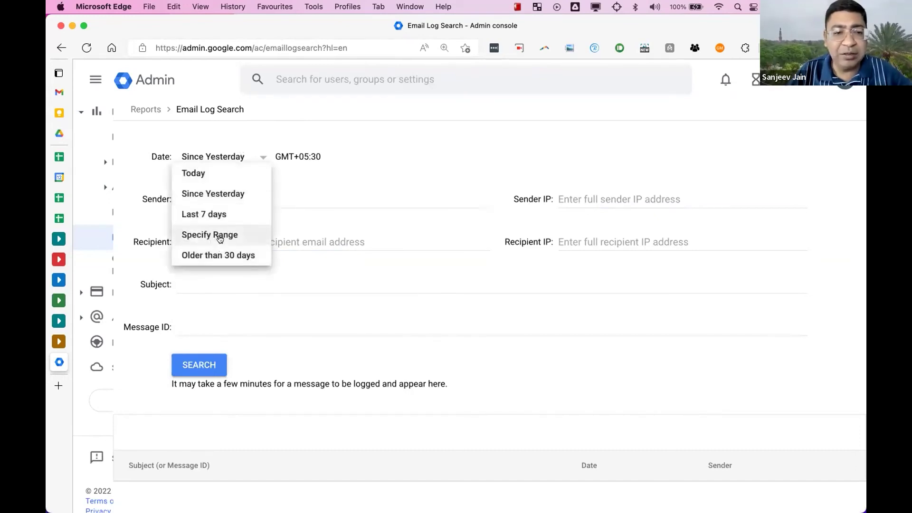
click(222, 256)
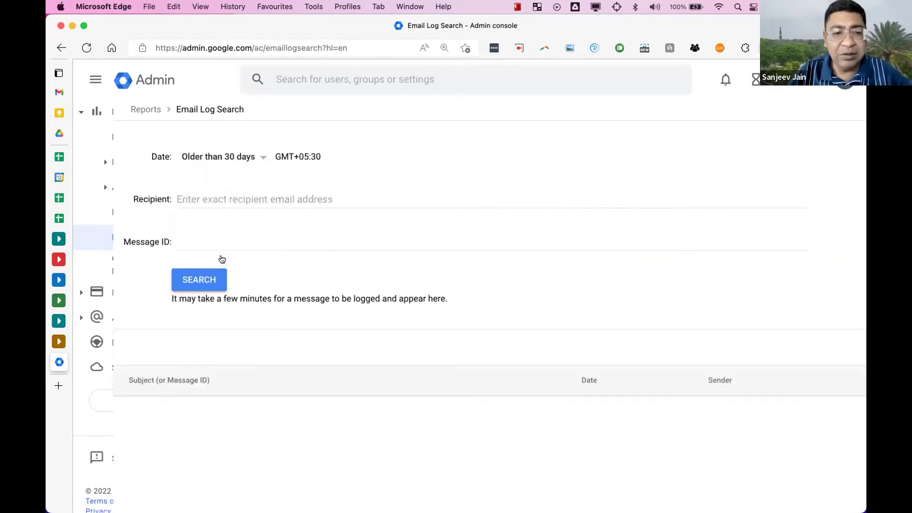
click(202, 277)
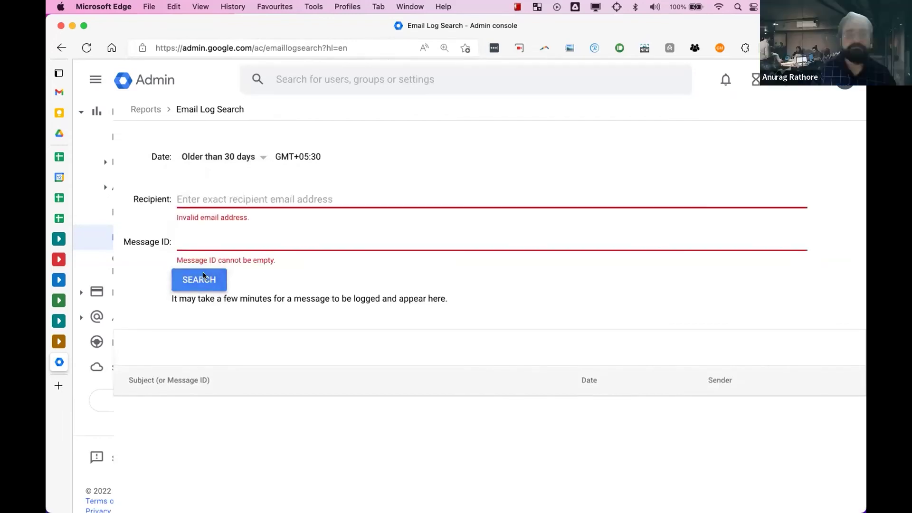
- Set the search date to a custom range from 14 to 31 July 2022
click(261, 158)
click(236, 235)
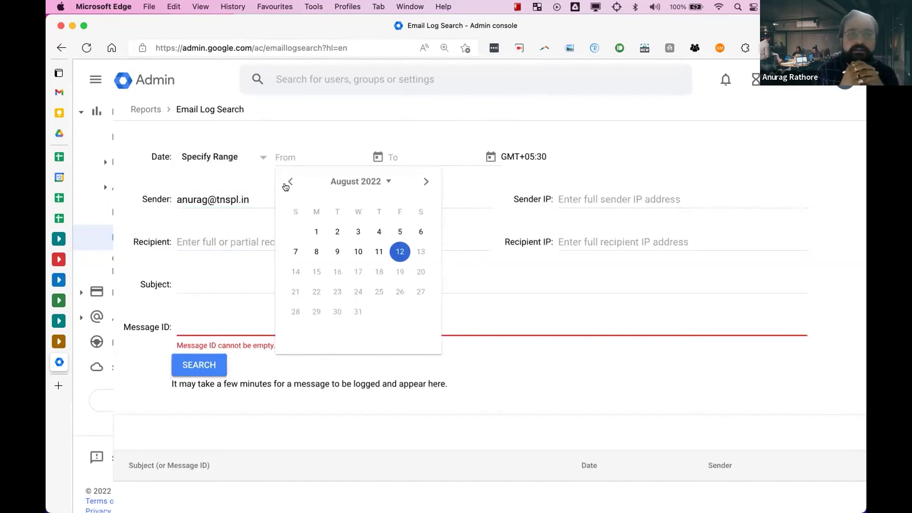
click(289, 182)
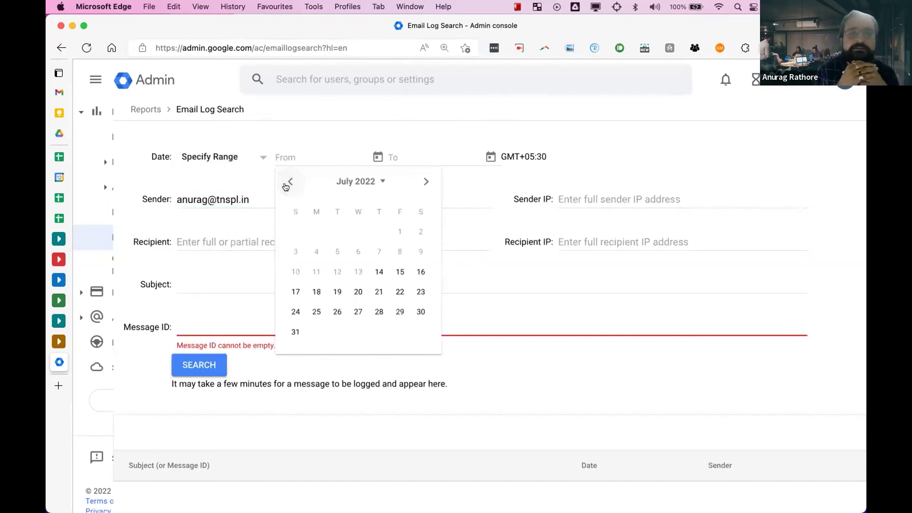
click(380, 272)
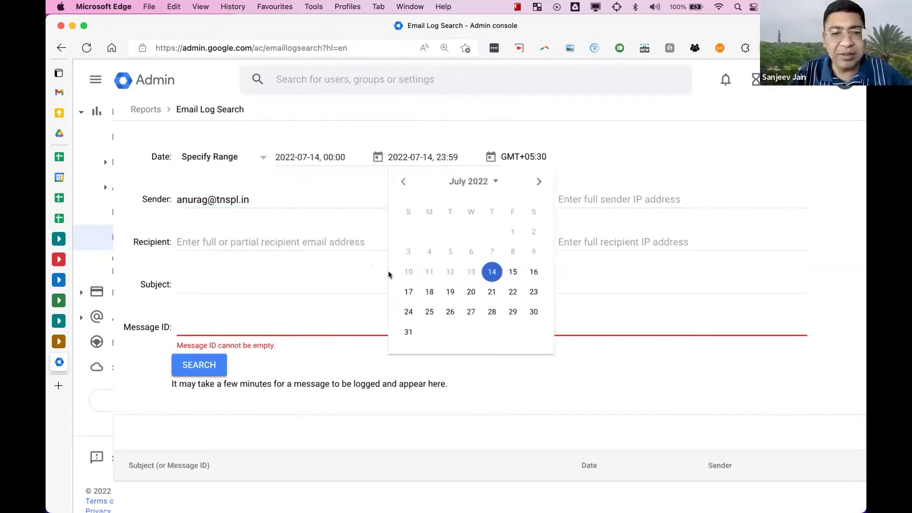
click(408, 331)
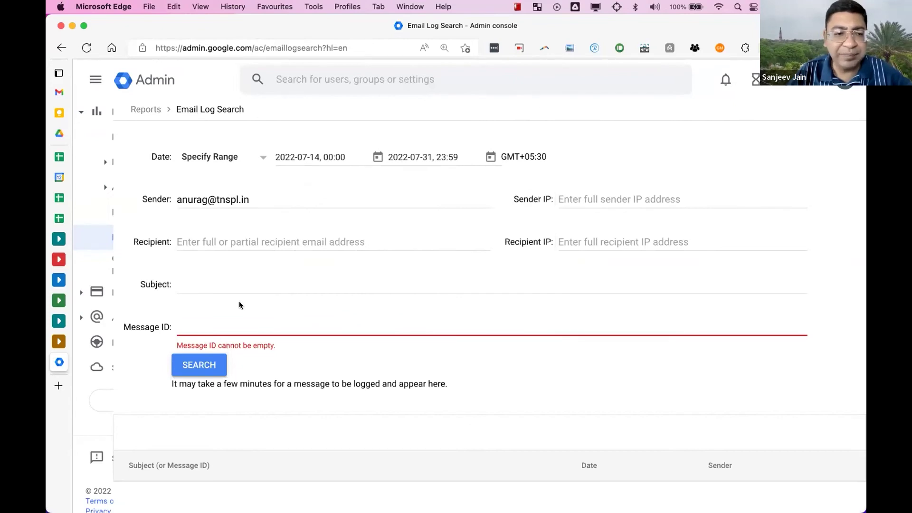
- Run the July search and open the Jul 27 'Re: PI No. 4668' message details
click(263, 200)
click(239, 236)
key(Tab)
click(199, 365)
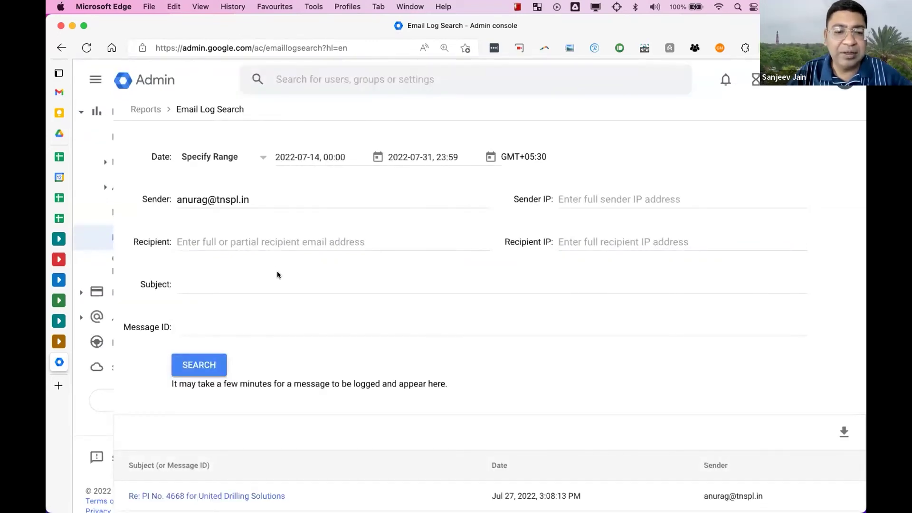
click(248, 495)
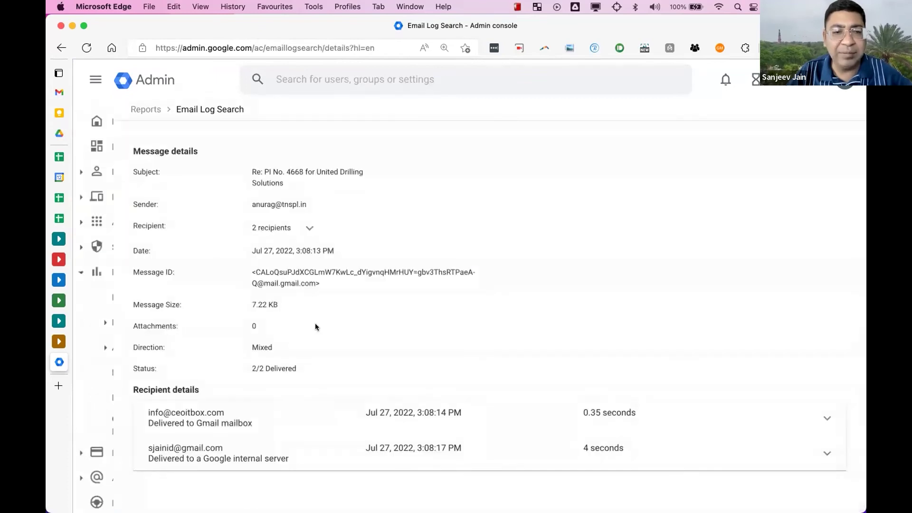
- Expand the message's '2 recipients' list, then switch to the MindMeister Hidden Features map
click(309, 228)
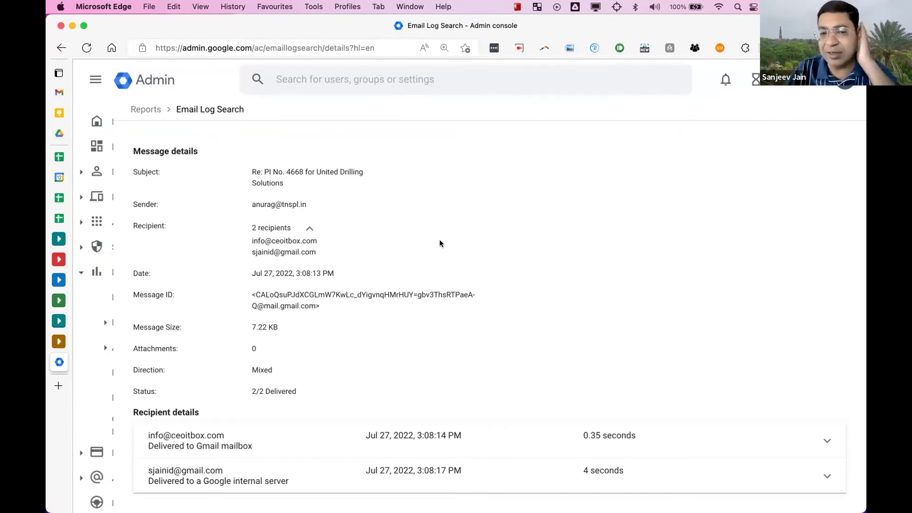
key(ctrl+Right)
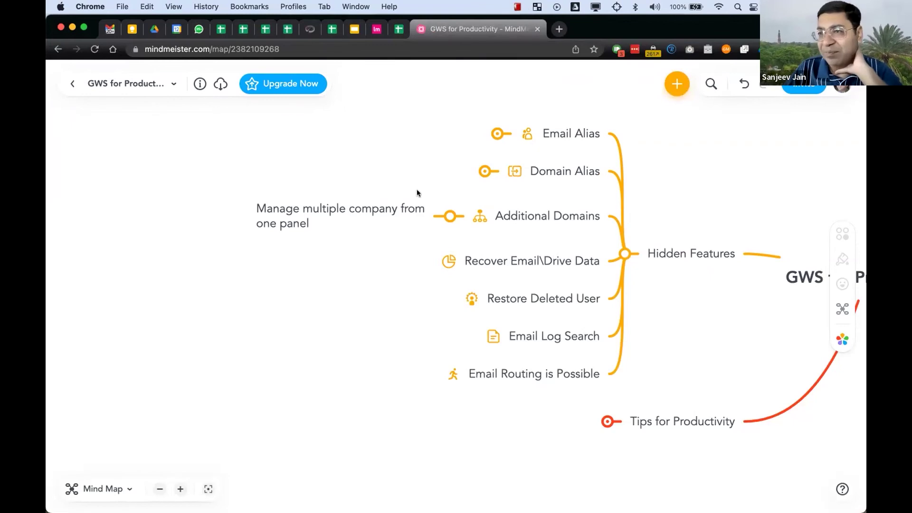
- Select the 'Email Routing is Possible' topic in the map, then return to the Admin console
scroll(417, 190, down, 3)
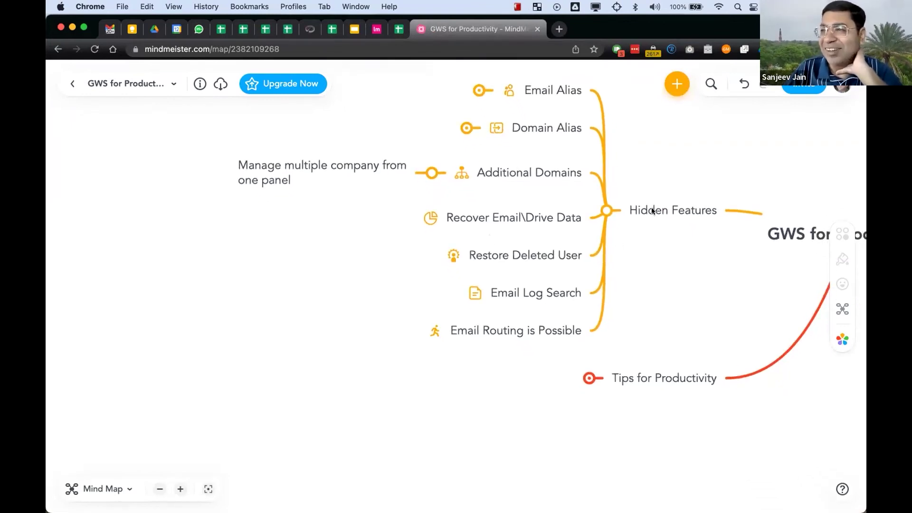
click(535, 329)
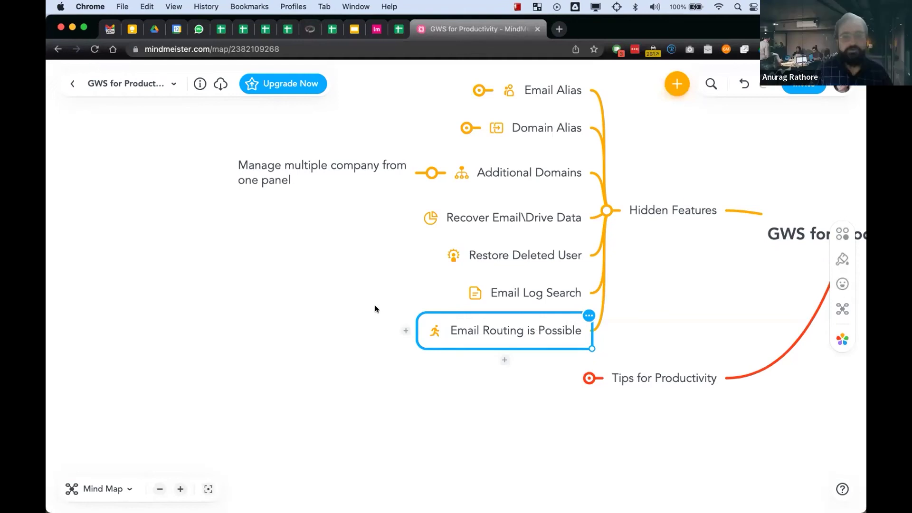
key(ctrl+Left)
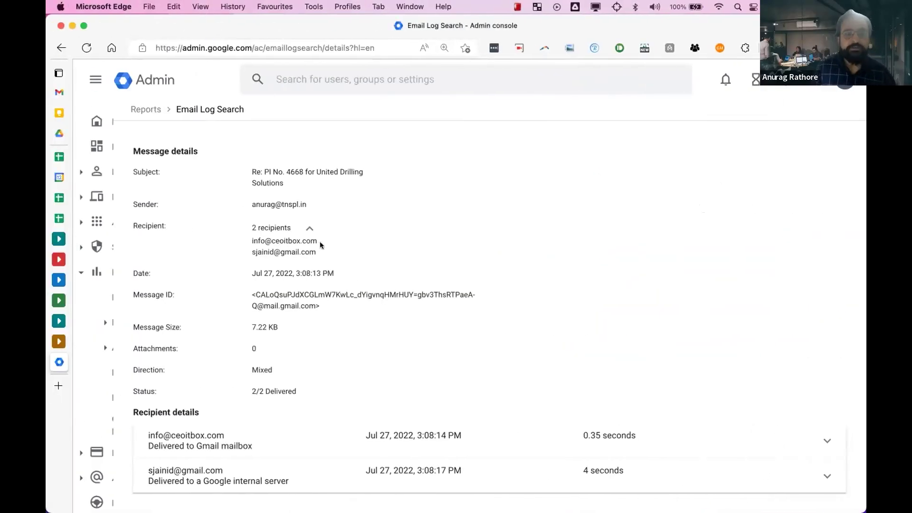
- Search admin settings for 'routing' and open ceoitbox.com's Gmail Routing page showing the Test Routing rule
click(331, 81)
text(routing)
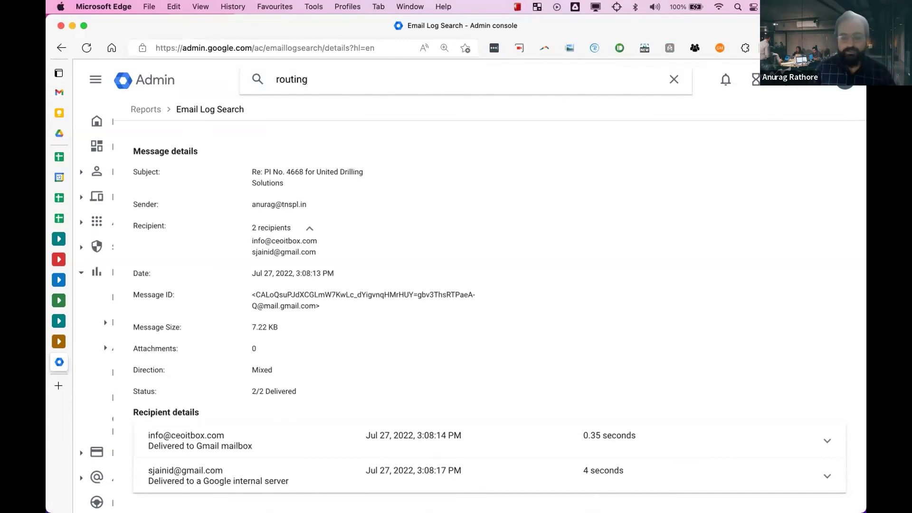
key(Return)
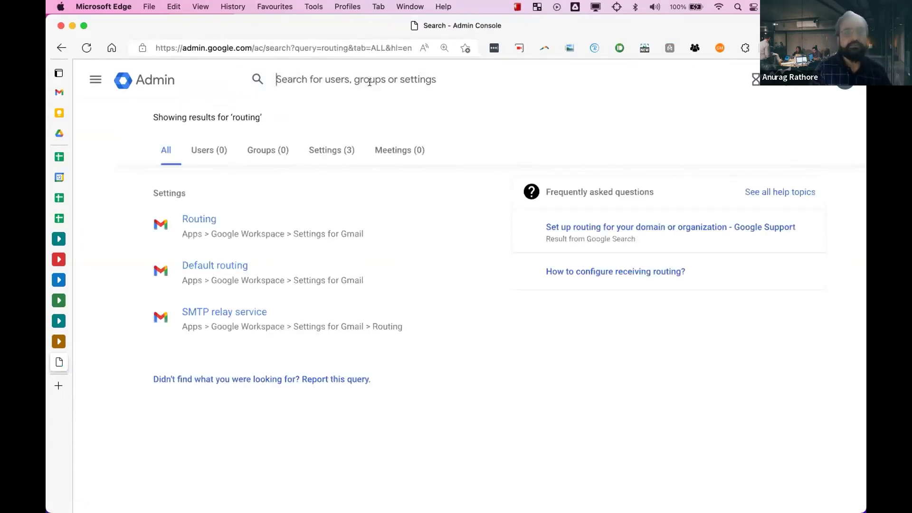
click(202, 219)
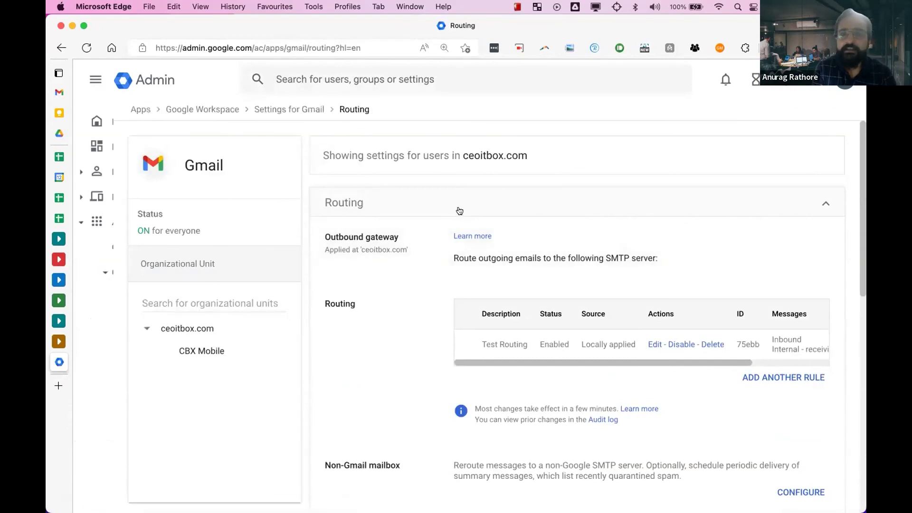
scroll(524, 328, down, 5)
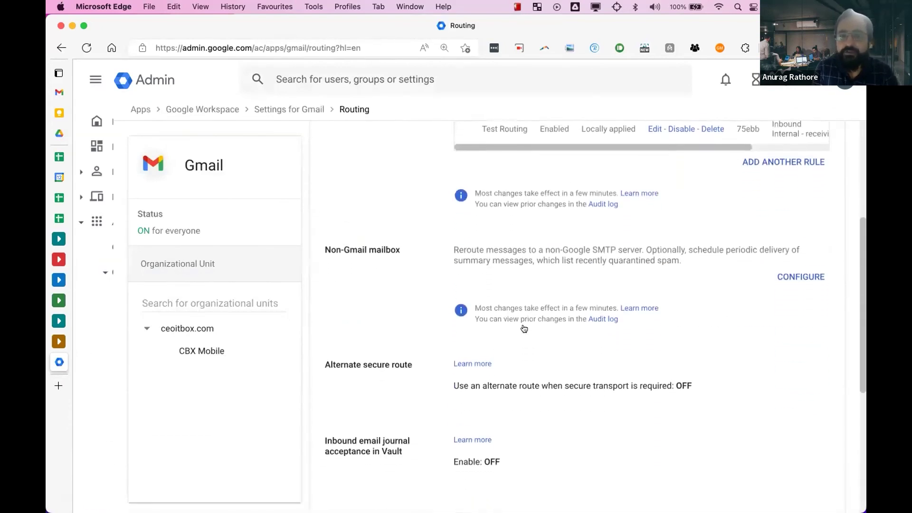
scroll(524, 328, down, 2)
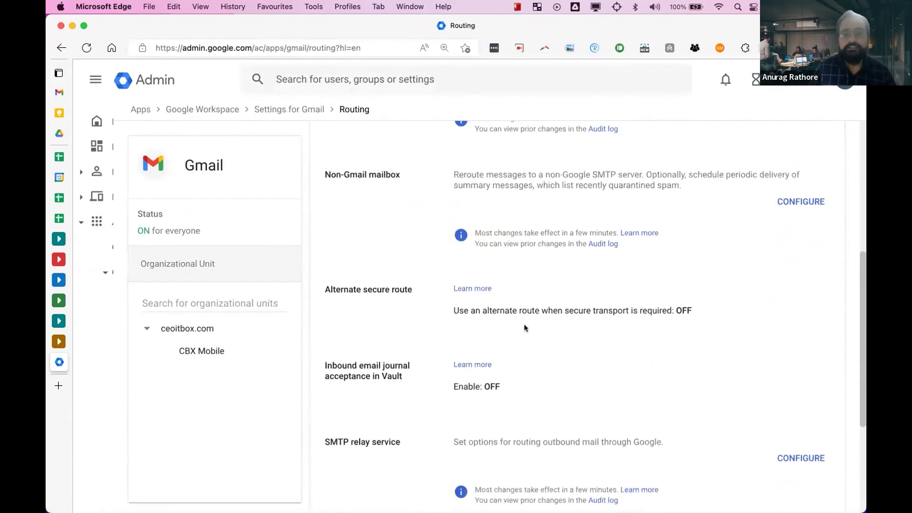
scroll(525, 329, down, 1)
scroll(524, 329, down, 4)
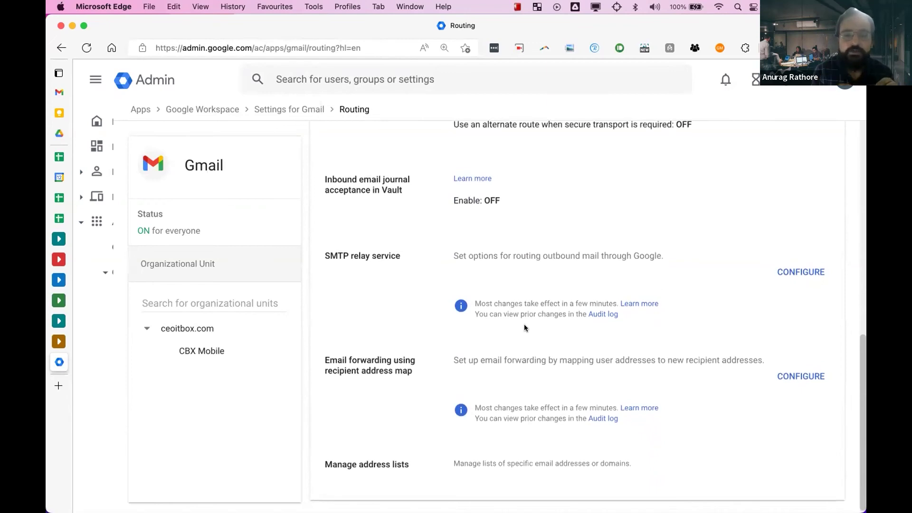
scroll(524, 327, down, 1)
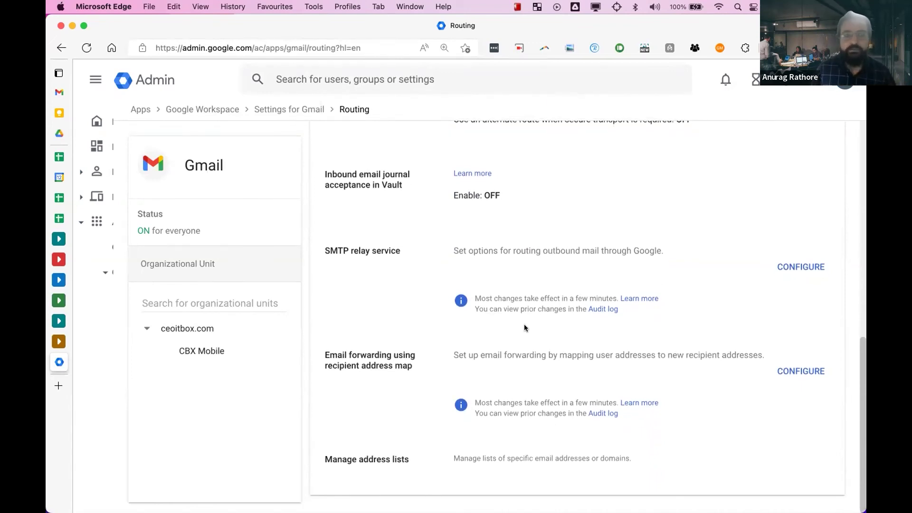
scroll(524, 328, up, 10)
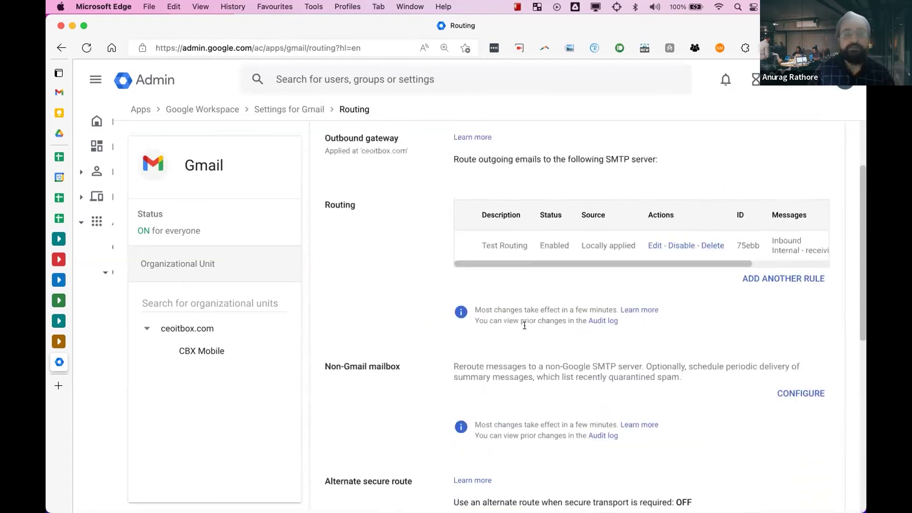
key(super+minus)
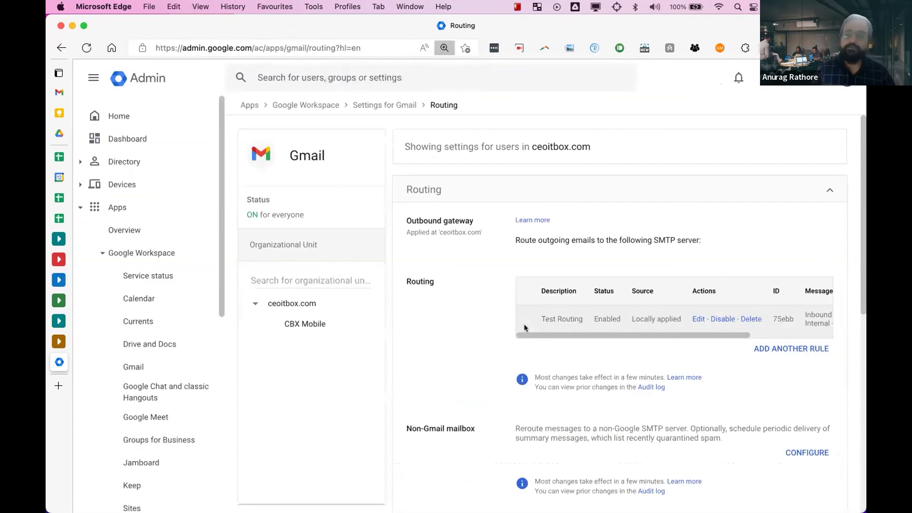
scroll(525, 328, right, 5)
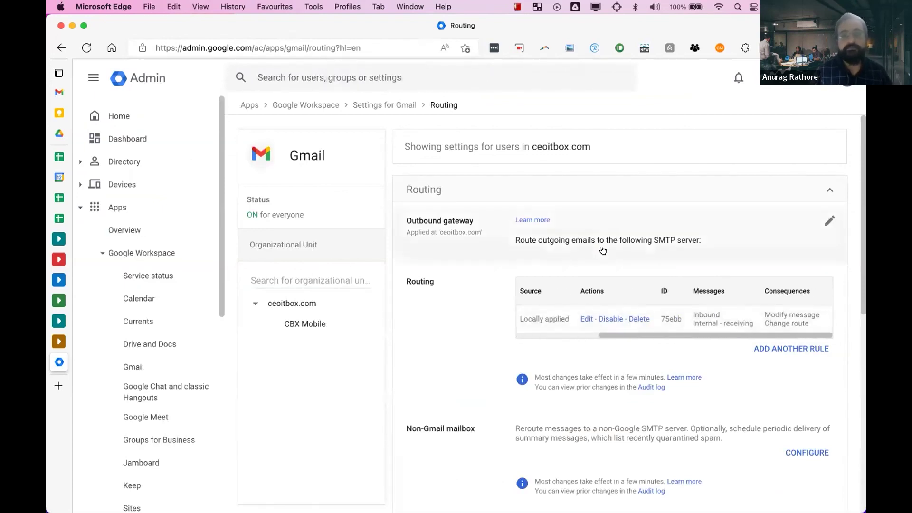
scroll(606, 307, left, 5)
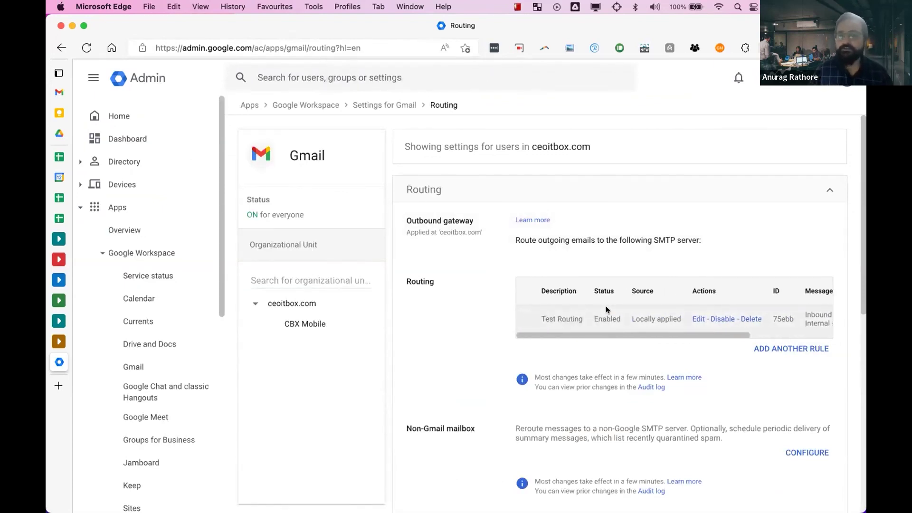
scroll(606, 309, right, 5)
scroll(676, 240, down, 3)
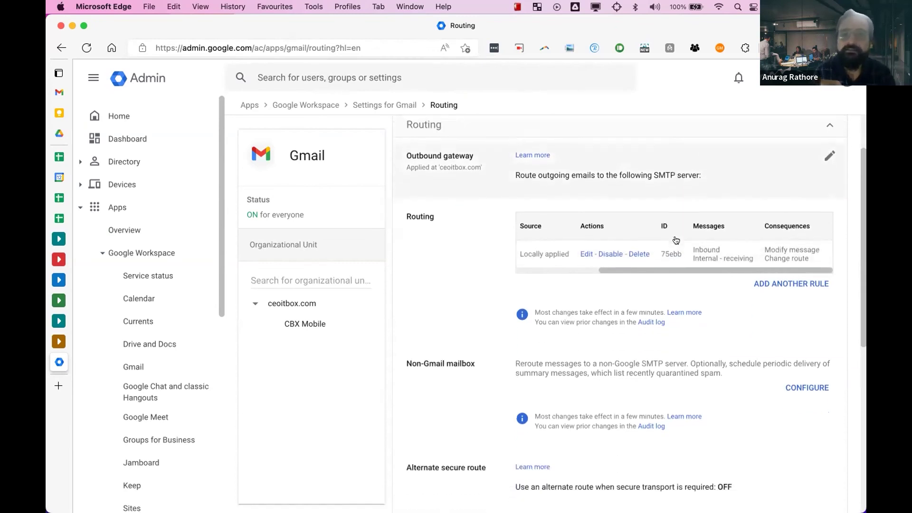
scroll(676, 239, down, 2)
scroll(679, 303, down, 4)
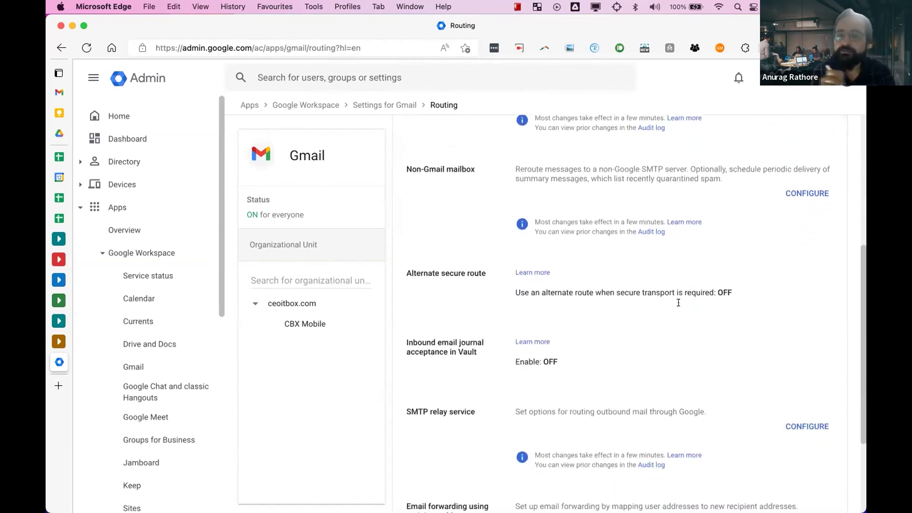
scroll(678, 302, down, 2)
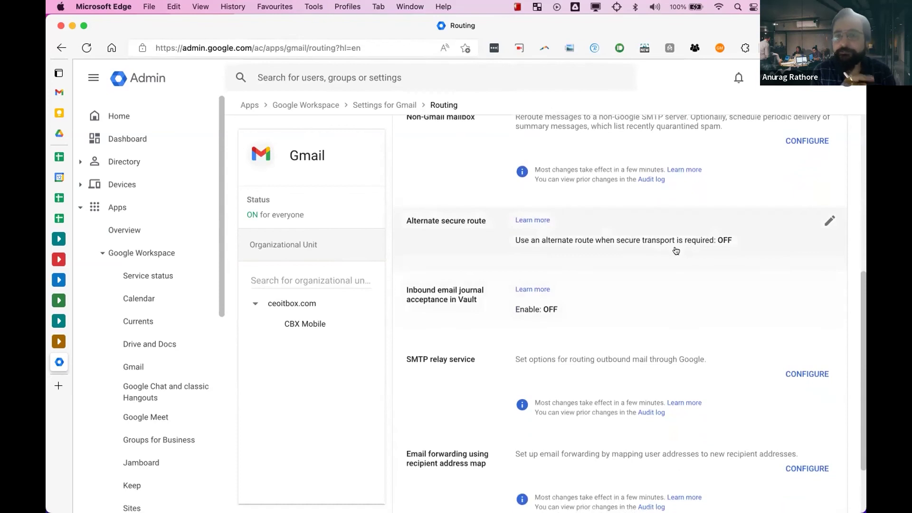
scroll(676, 251, up, 3)
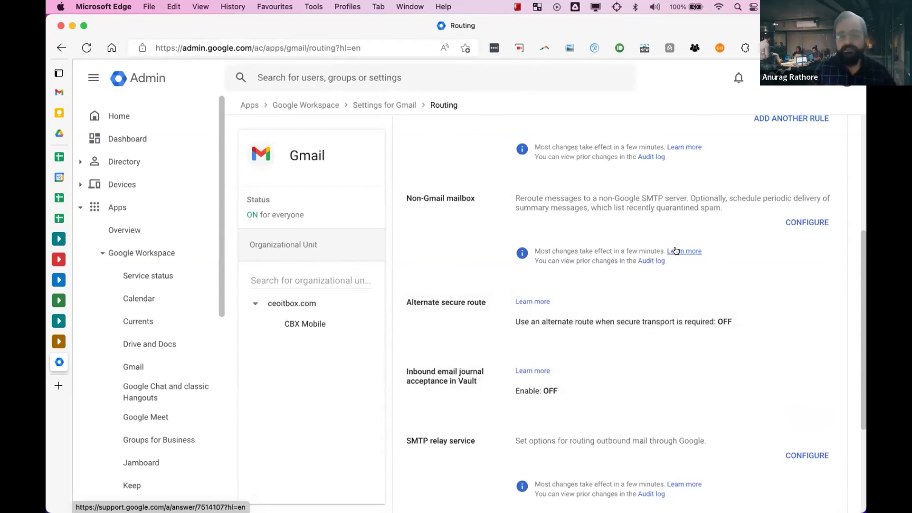
scroll(676, 251, up, 6)
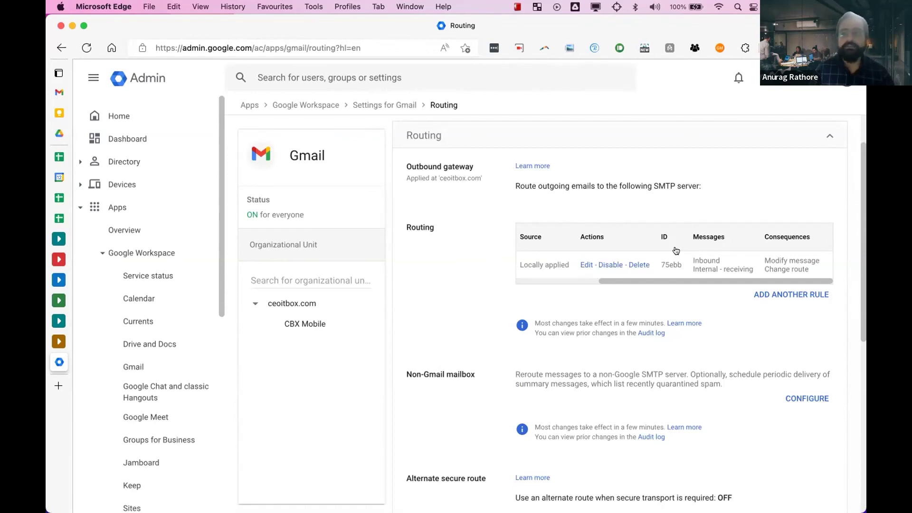
scroll(676, 250, left, 5)
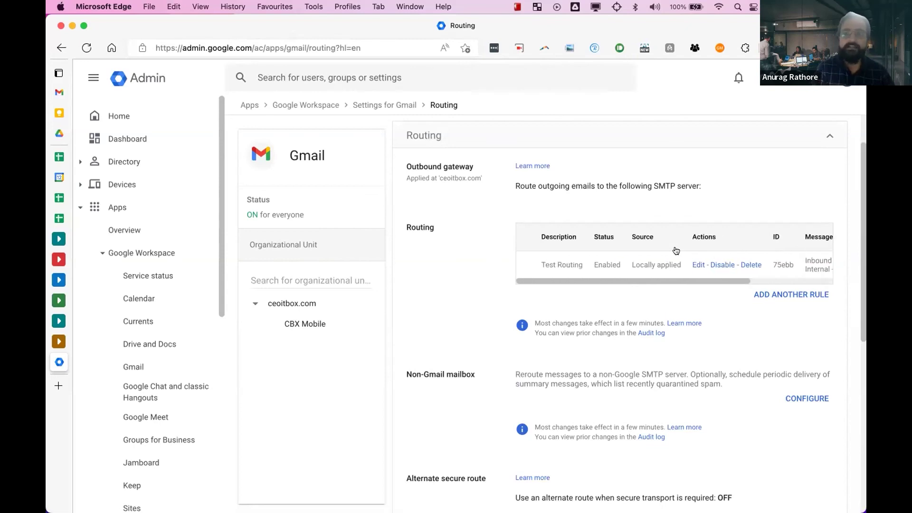
scroll(677, 250, right, 5)
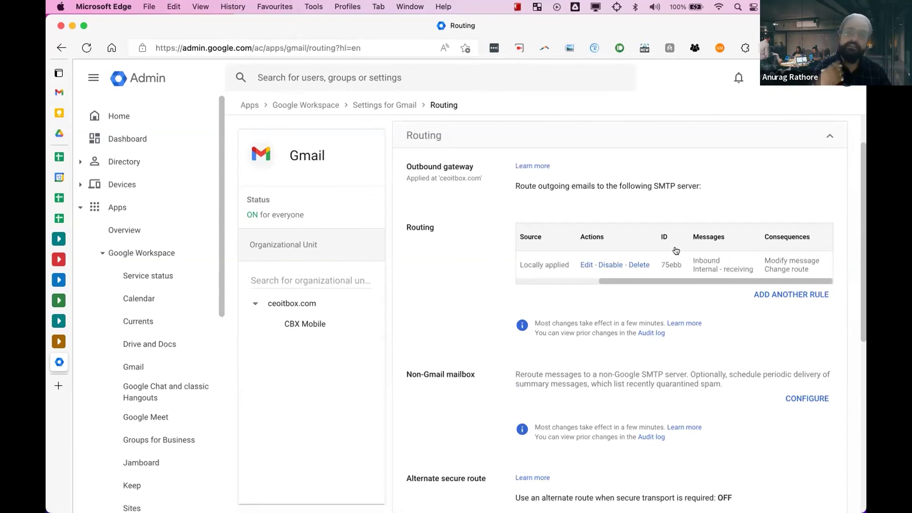
scroll(676, 251, down, 4)
scroll(677, 248, up, 3)
scroll(677, 241, left, 4)
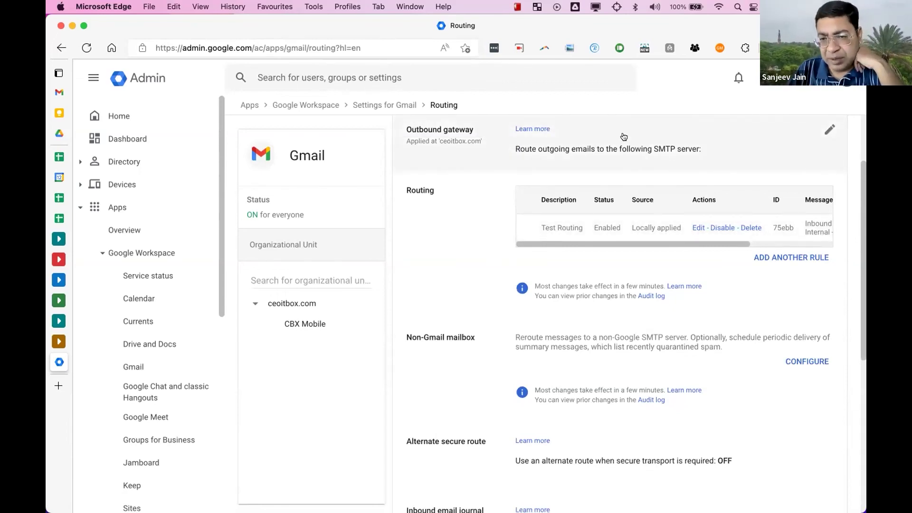
key(ctrl+Right)
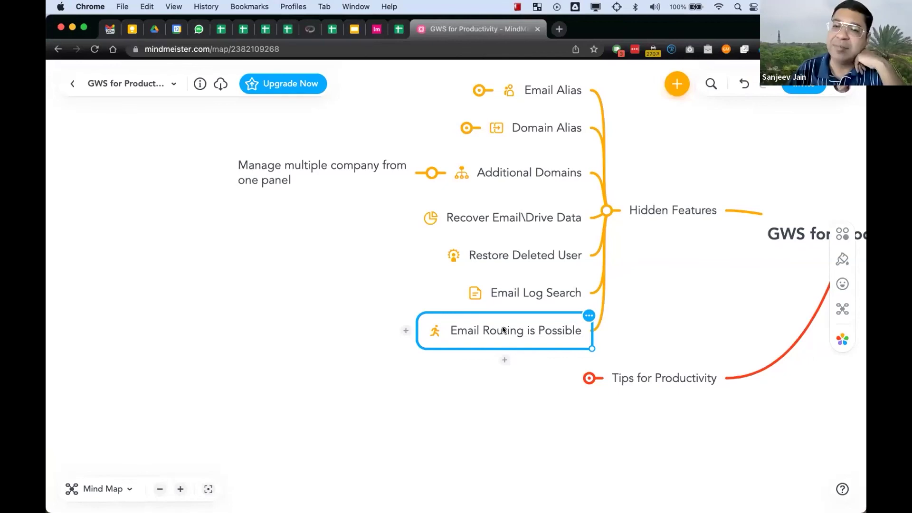
- Review the Email Routing is Possible node, then return to Gmail Routing settings with Alternate secure route OFF
scroll(503, 327, up, 2)
scroll(503, 328, right, 1)
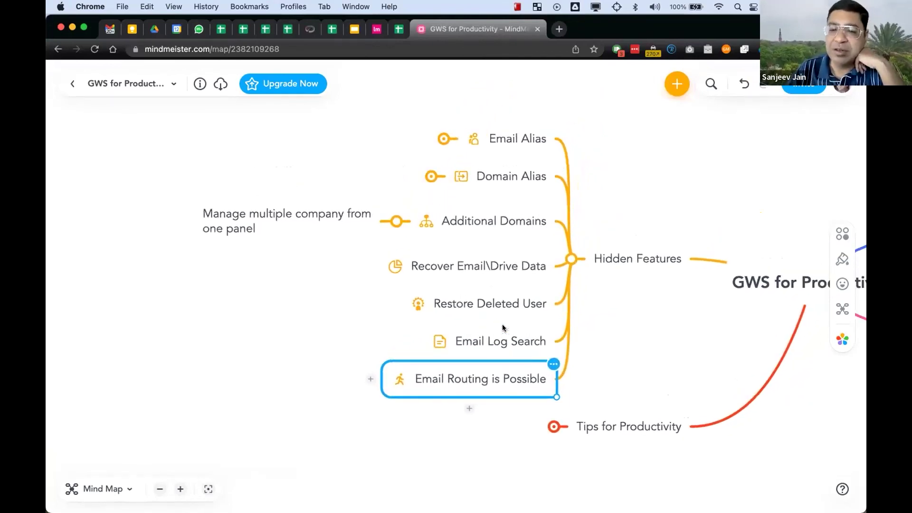
key(ctrl+Left)
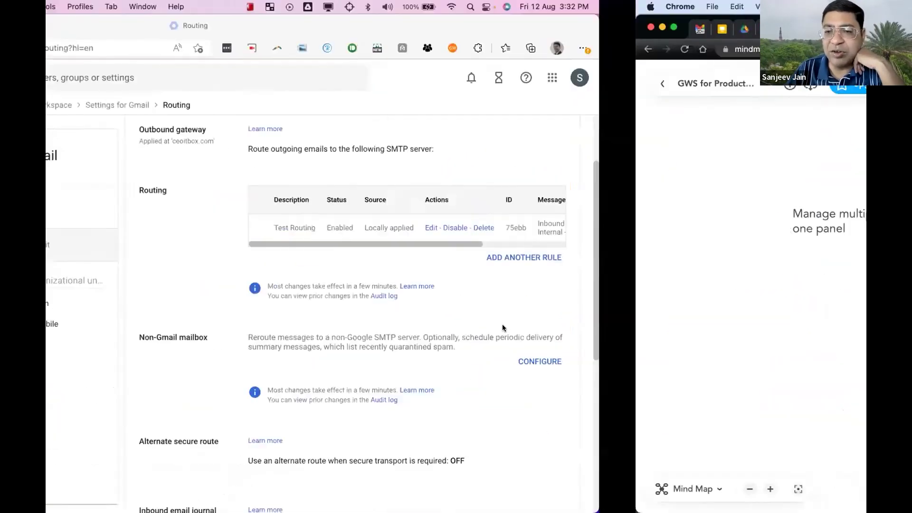
scroll(613, 269, down, 3)
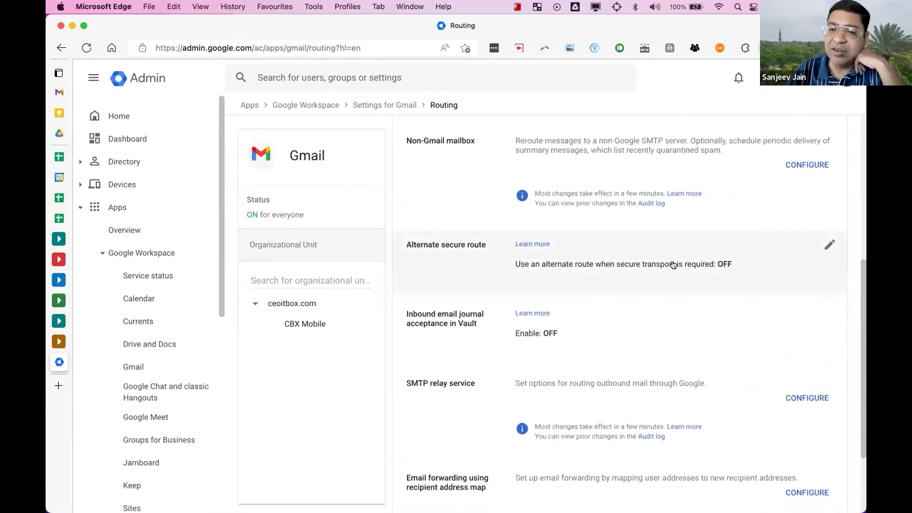
- Open the 'Create an alternate secure route for a third-party encryption service' help article to its setup steps
click(536, 243)
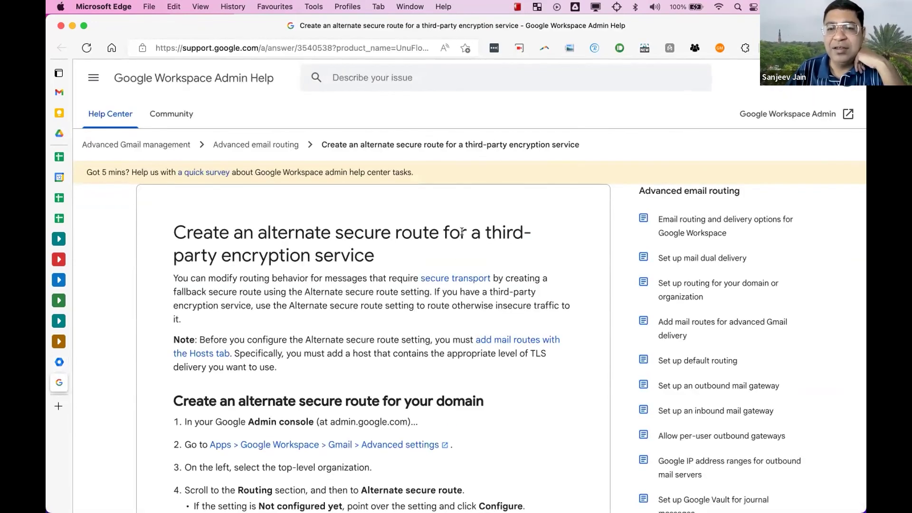
scroll(400, 250, down, 5)
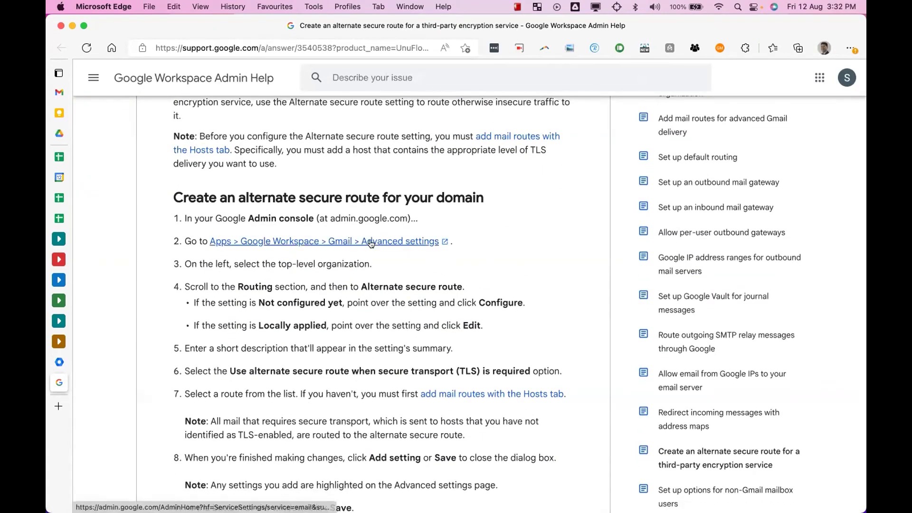
click(59, 363)
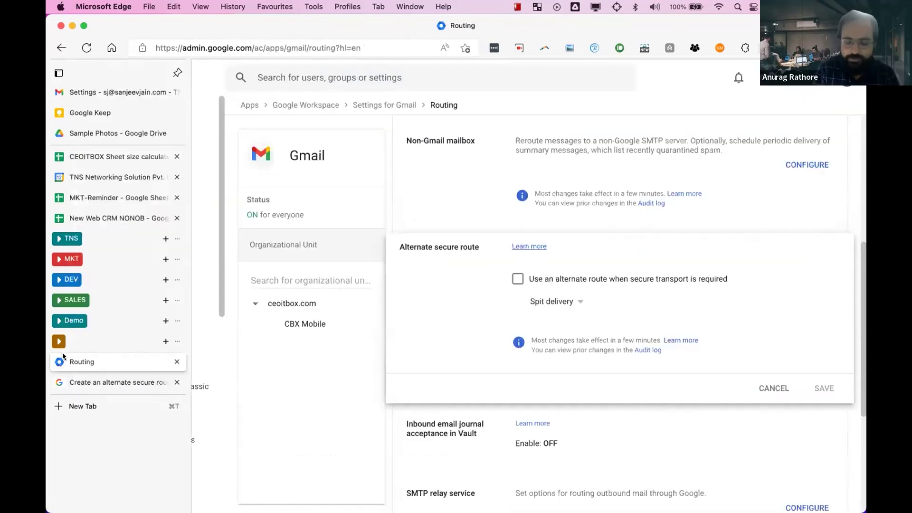
scroll(609, 189, up, 6)
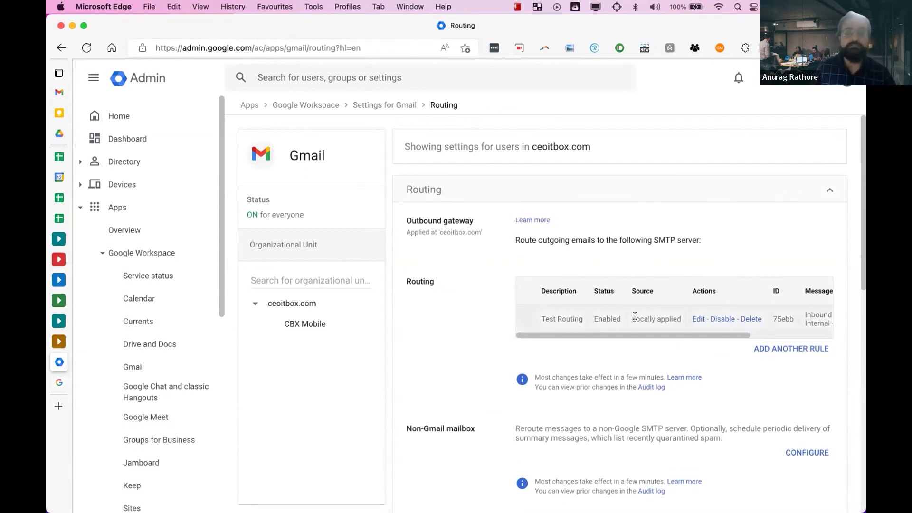
click(775, 347)
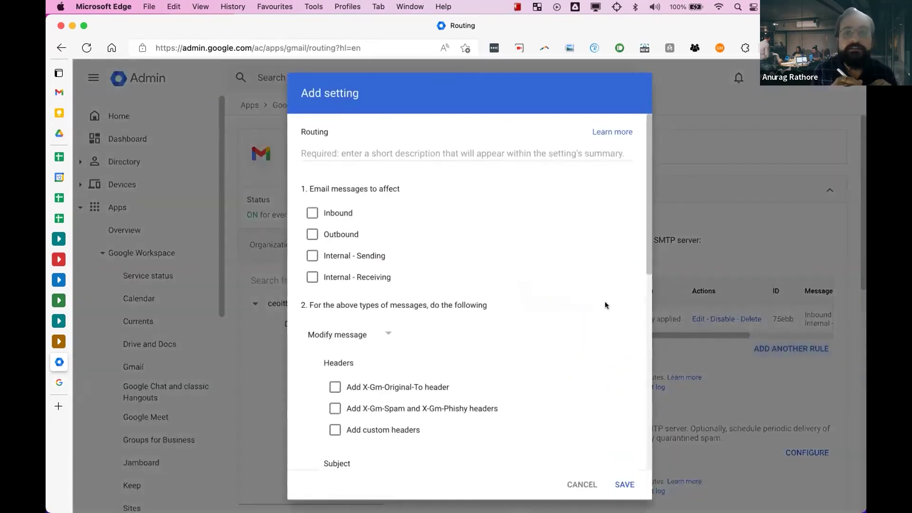
click(312, 213)
click(312, 213)
scroll(404, 278, down, 7)
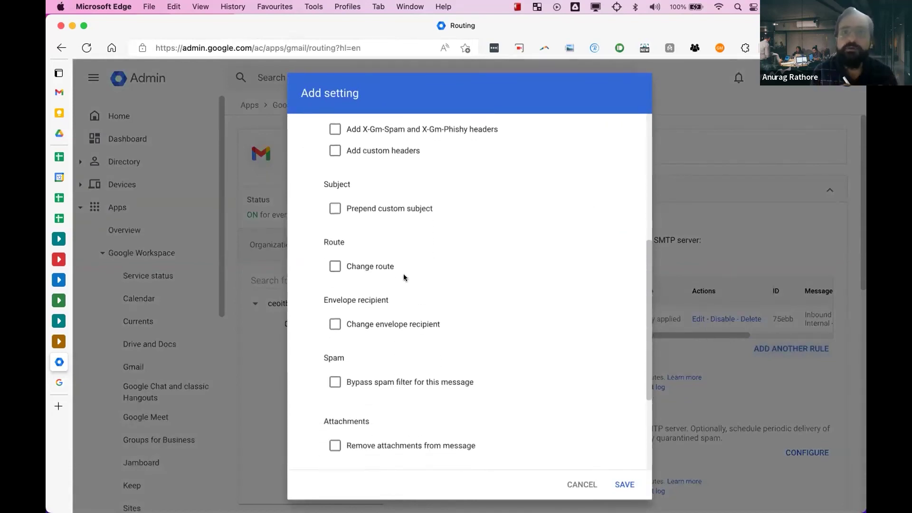
scroll(404, 278, down, 3)
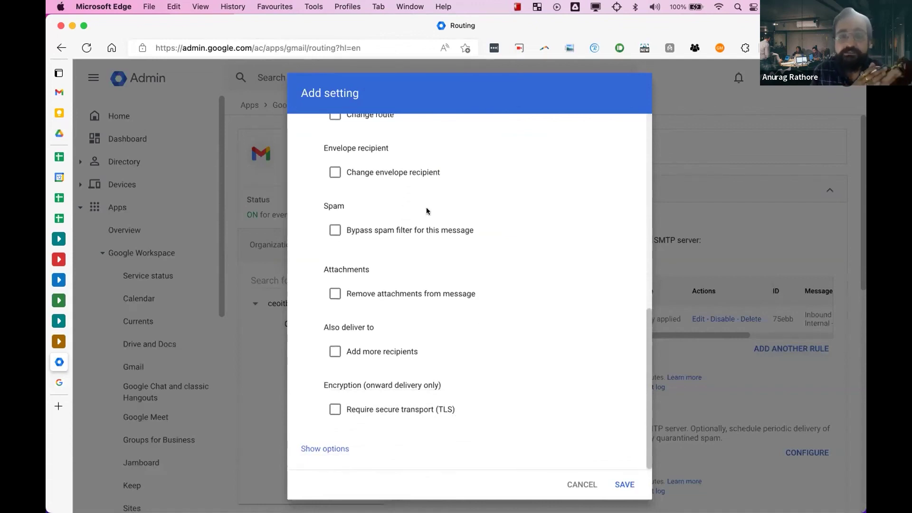
click(575, 485)
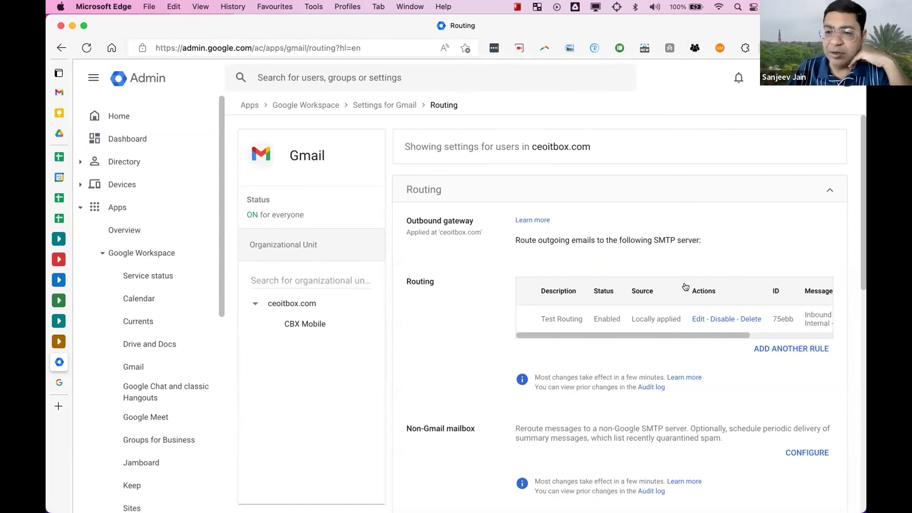
click(778, 348)
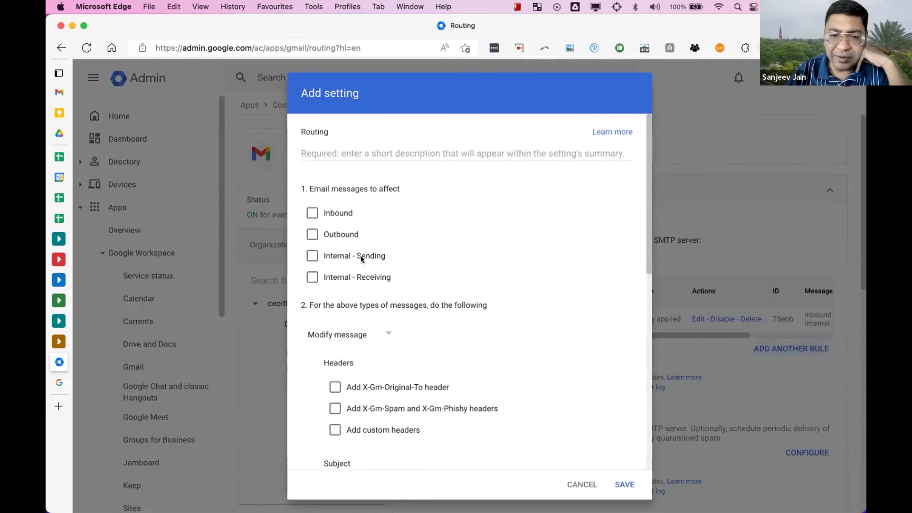
scroll(407, 260, down, 3)
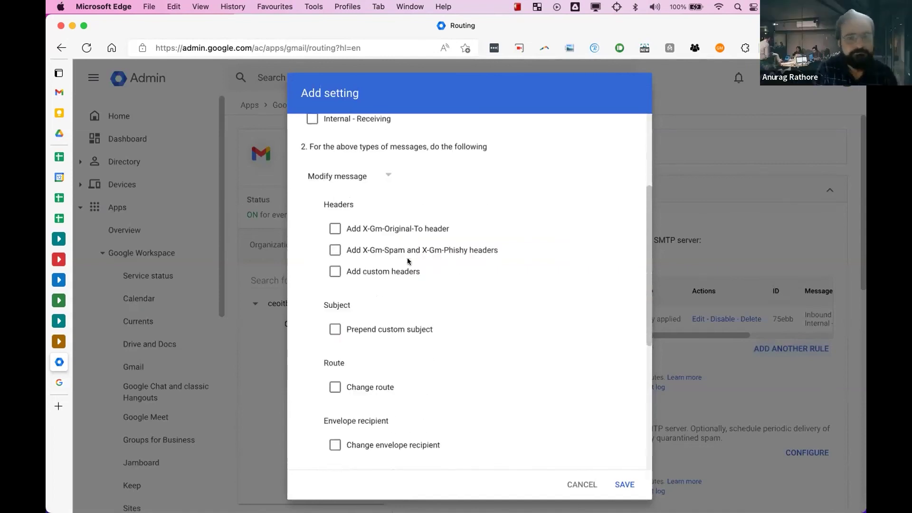
scroll(407, 261, down, 1)
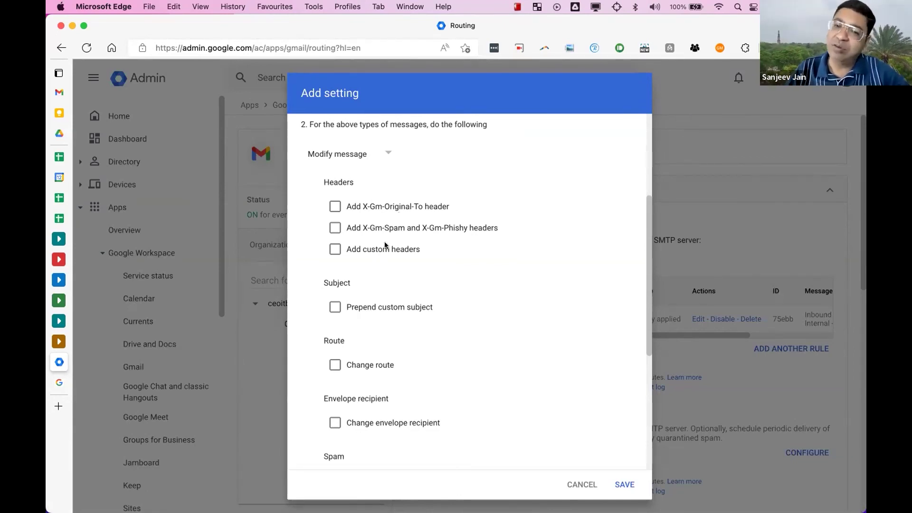
scroll(400, 225, down, 3)
scroll(398, 225, down, 1)
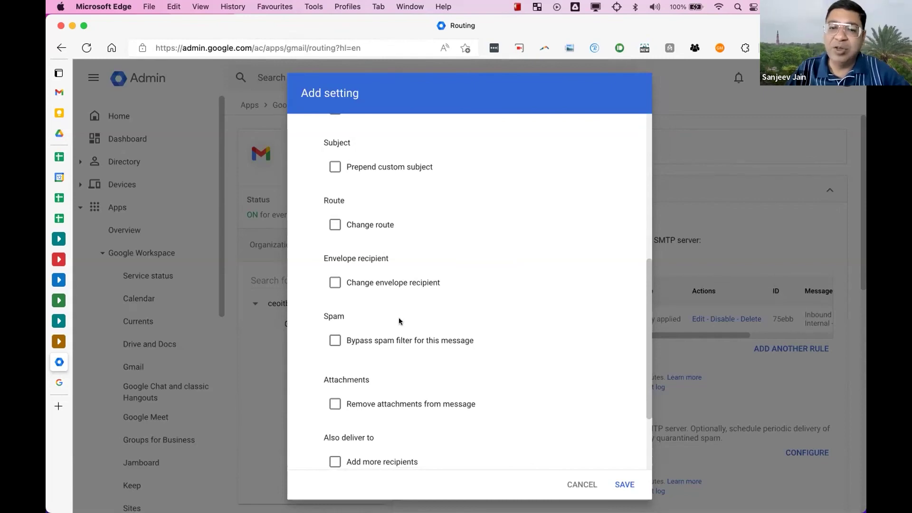
scroll(413, 369, down, 3)
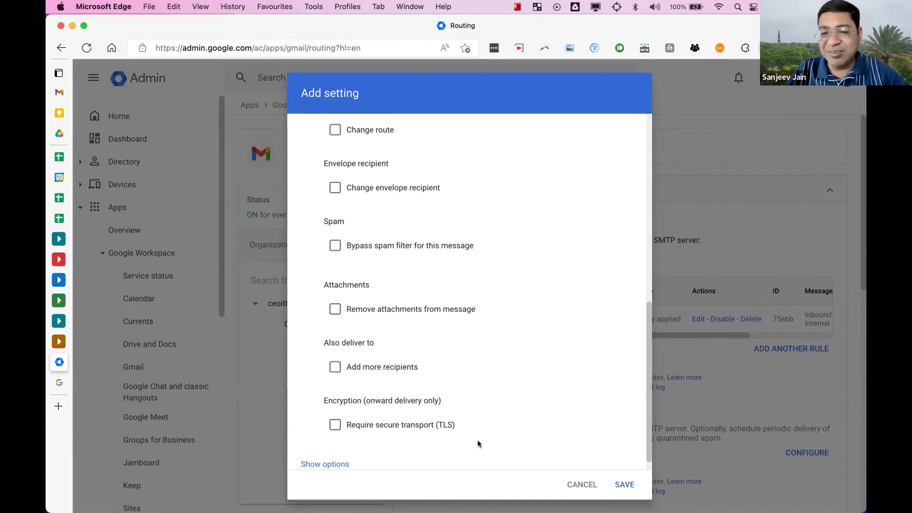
click(572, 482)
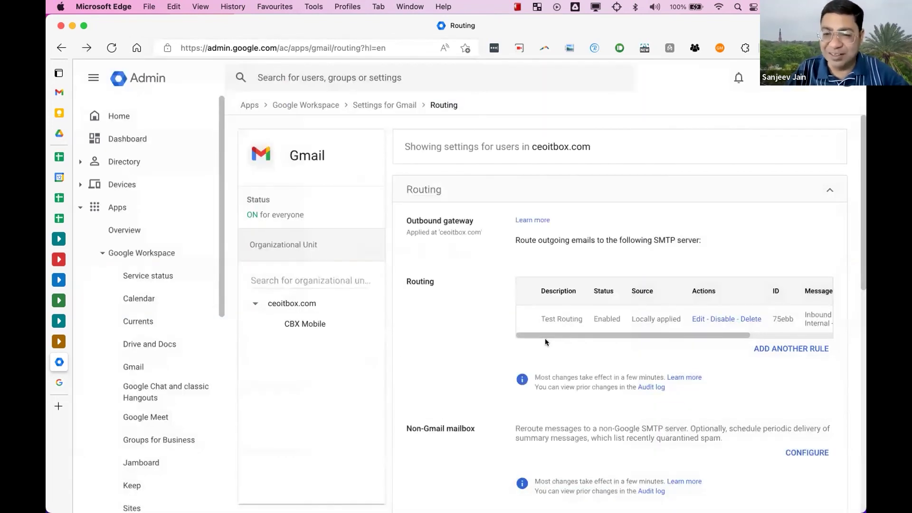
- In the MindMeister map, collapse the Hidden Features node to hide its seven child points
key(ctrl+Right)
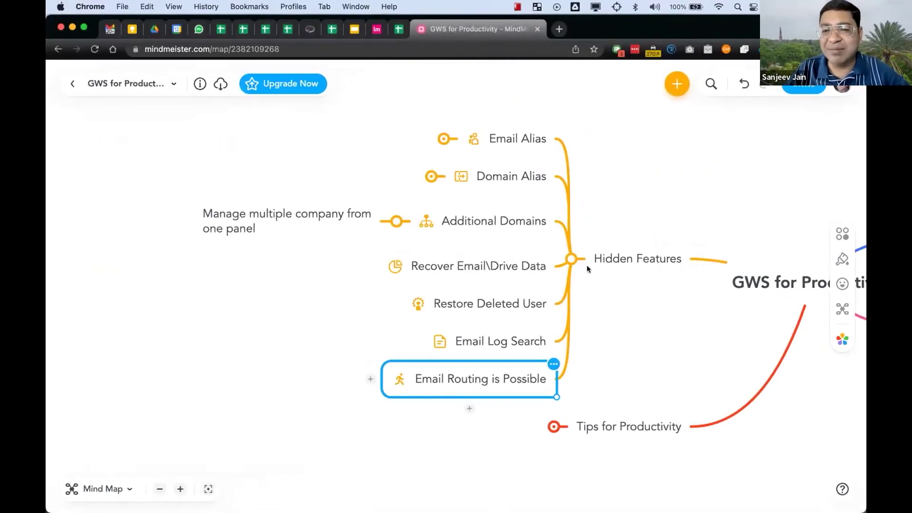
click(572, 261)
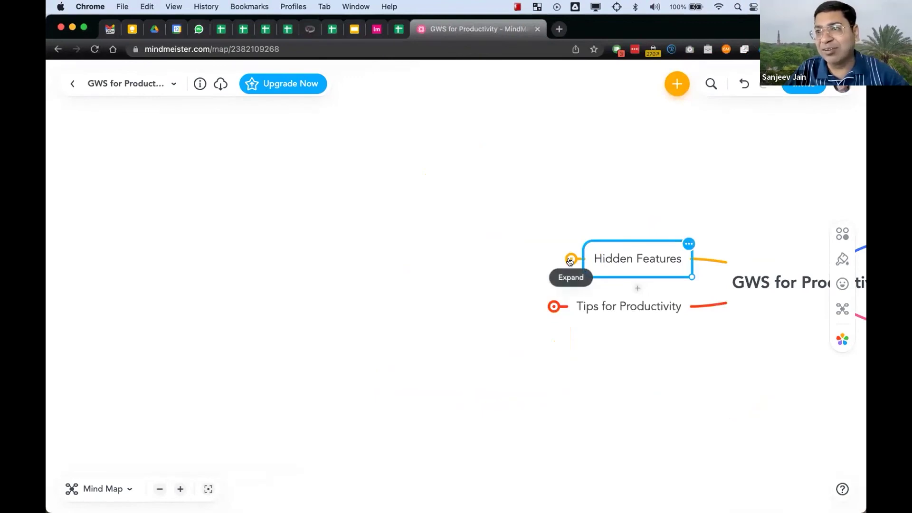